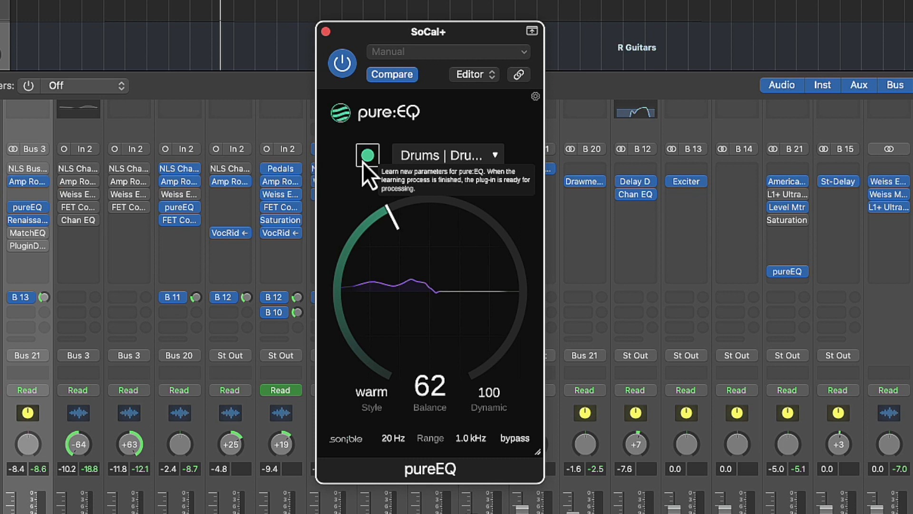
Browse the instrument profiles available in pure:EQ and keep the current drum profile.
left_click(490, 161)
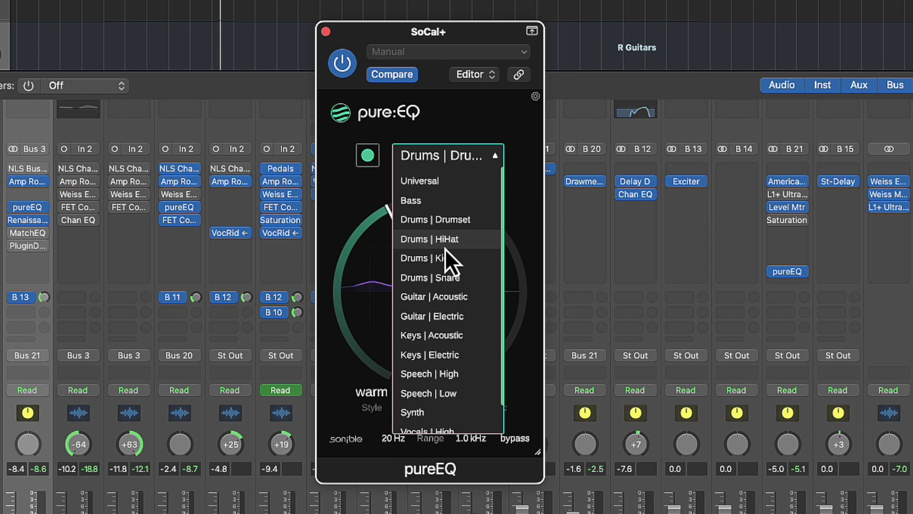
scroll(444, 249, "down", 2)
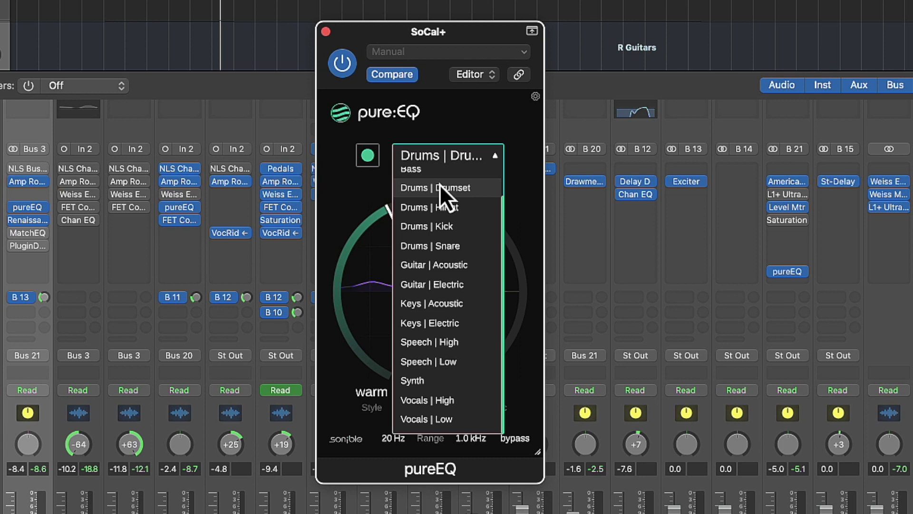
left_click(360, 186)
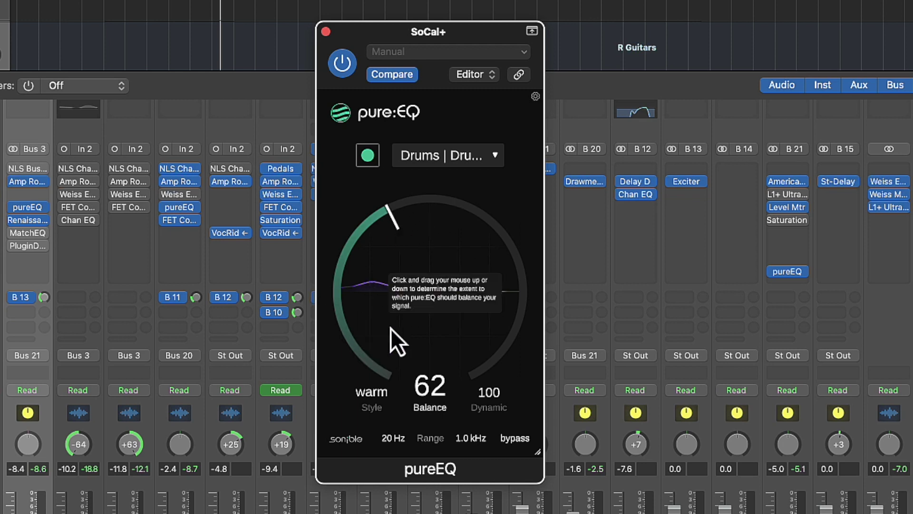
Cycle the EQ style through neutral and bright, and back to warm.
left_click(371, 407)
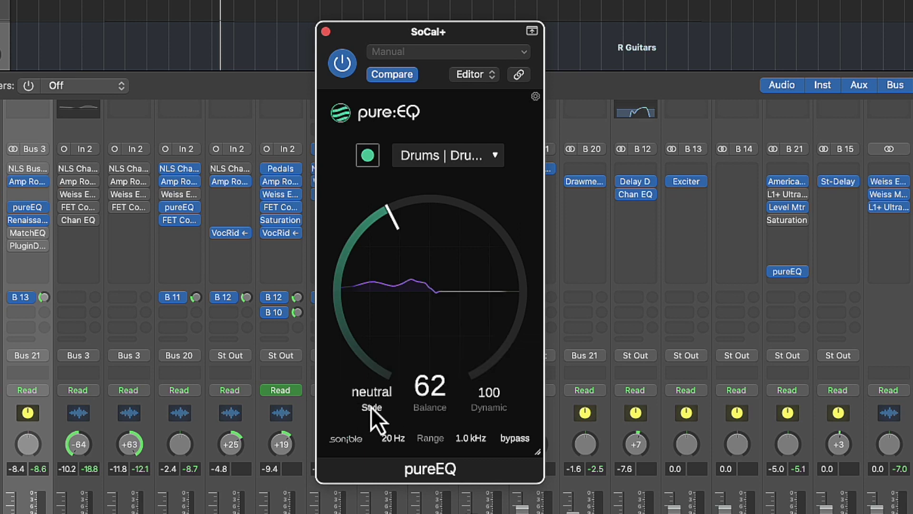
left_click(371, 407)
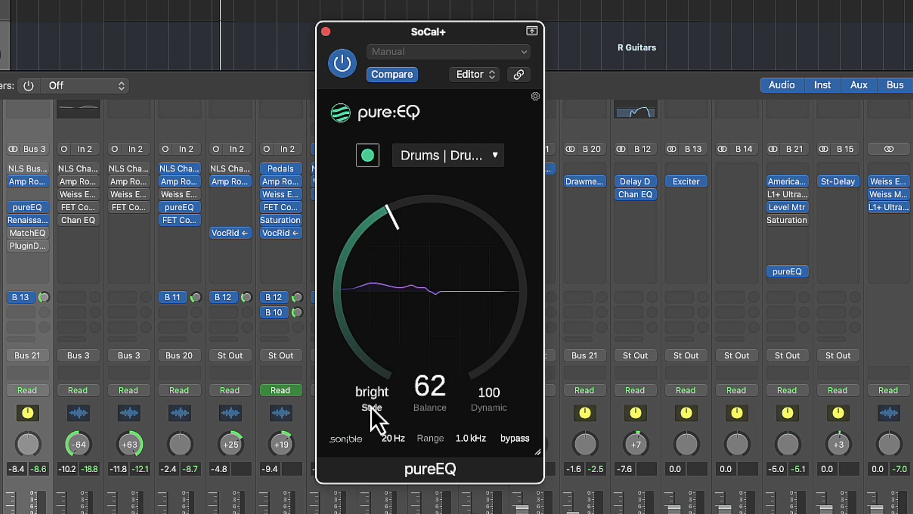
left_click(371, 407)
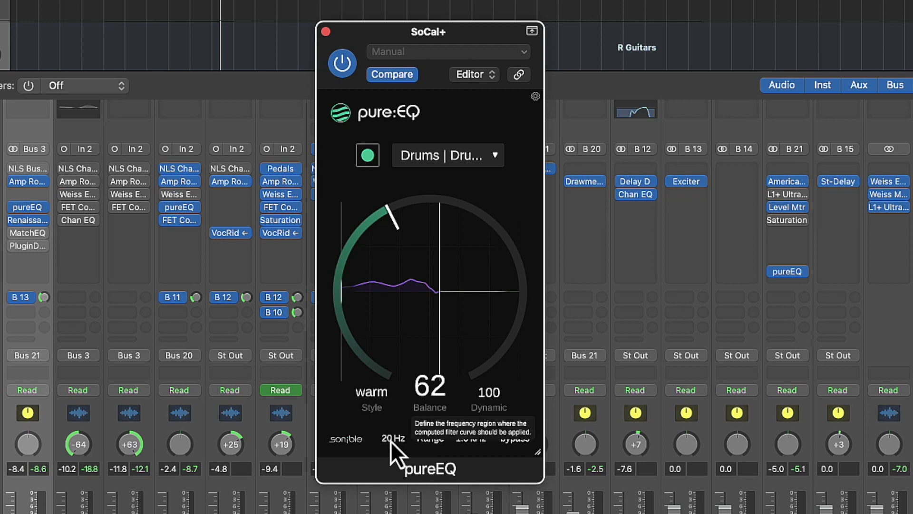
Try a 205 Hz lower limit, set the processing range to 20 Hz to 20.0 kHz, and raise Balance to 150.
left_click_drag(390, 441, 383, 361)
left_click_drag(375, 295, 387, 312)
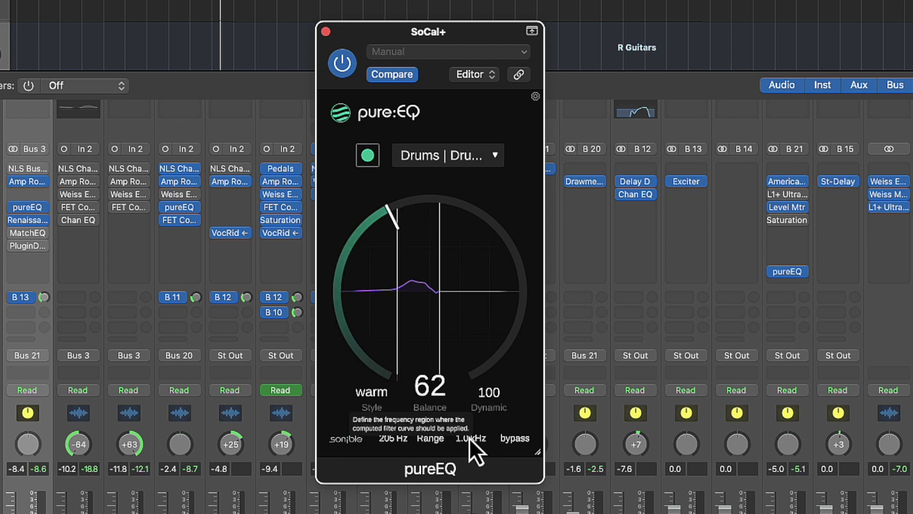
left_click_drag(469, 449, 481, 135)
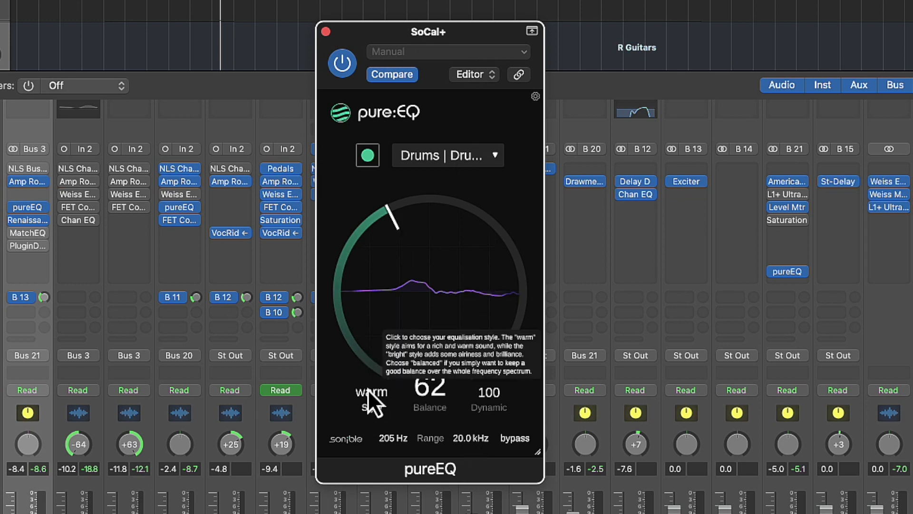
left_click_drag(393, 444, 393, 480)
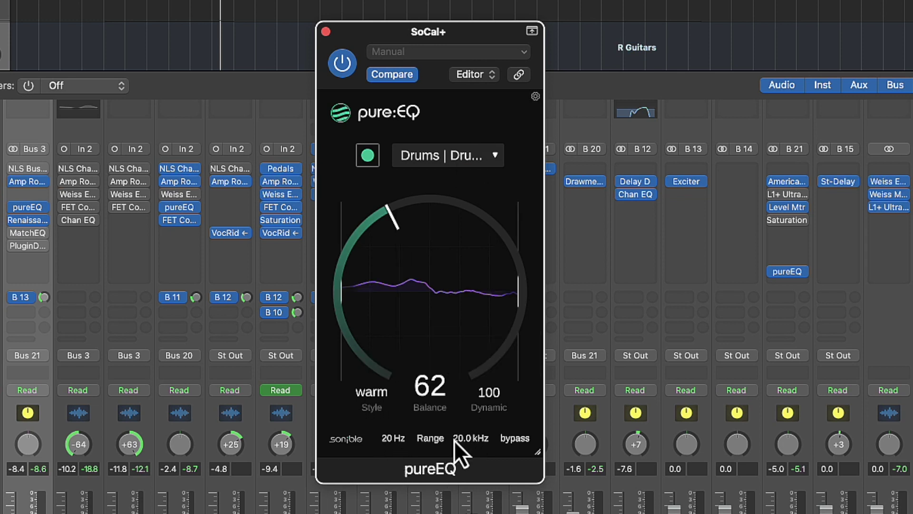
left_click_drag(424, 387, 425, 35)
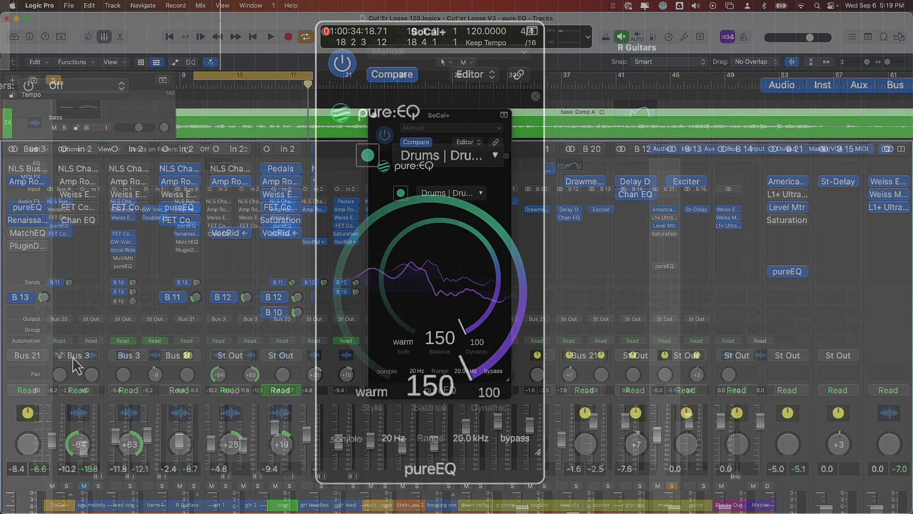
Solo the SoCal+ drum channel instead of the music bus and audition it with Weiss EQ MP enabled in place of pureEQ.
left_click(58, 361)
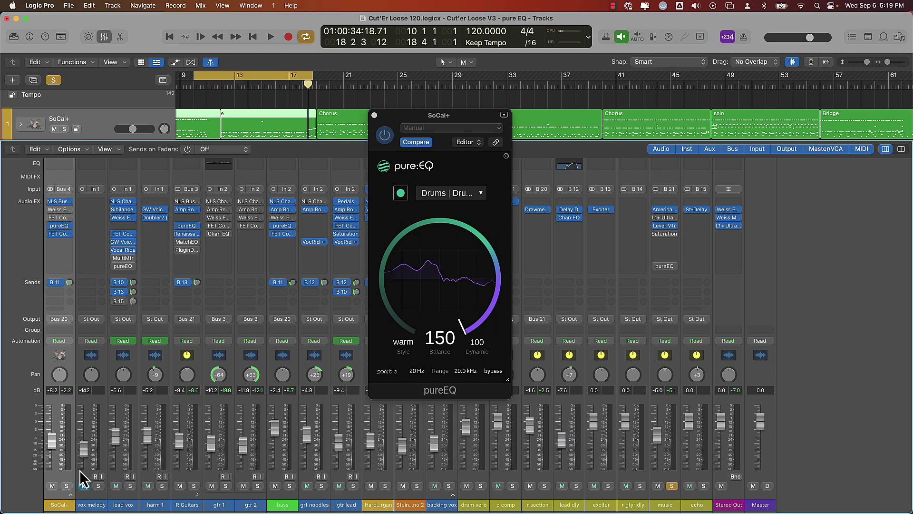
left_click(66, 486)
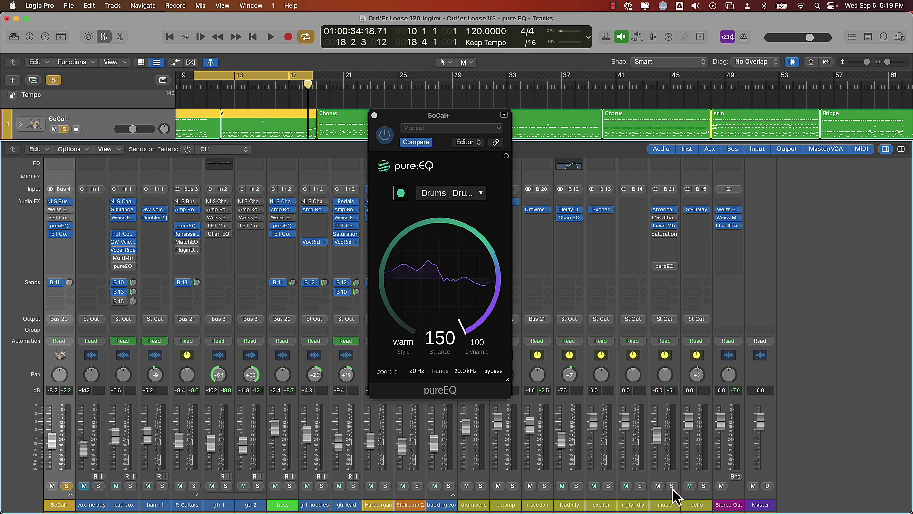
left_click(61, 209)
left_click(325, 125)
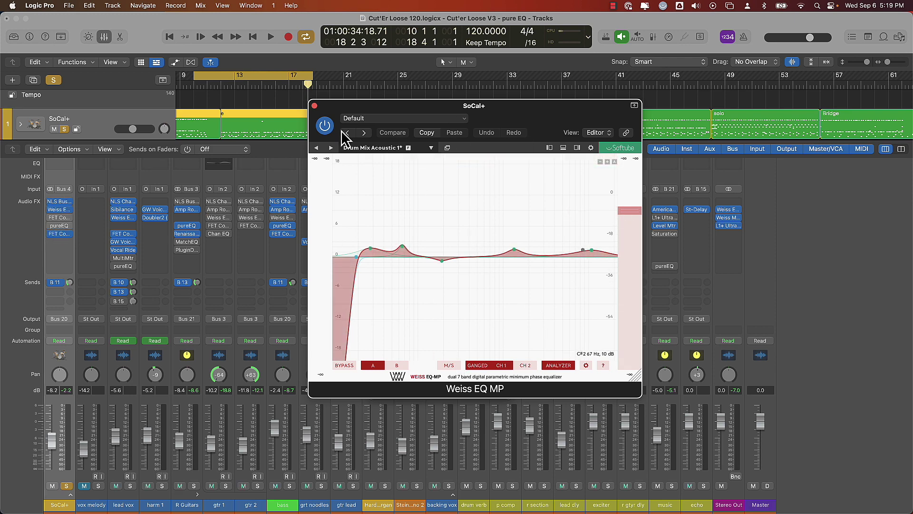
left_click(270, 37)
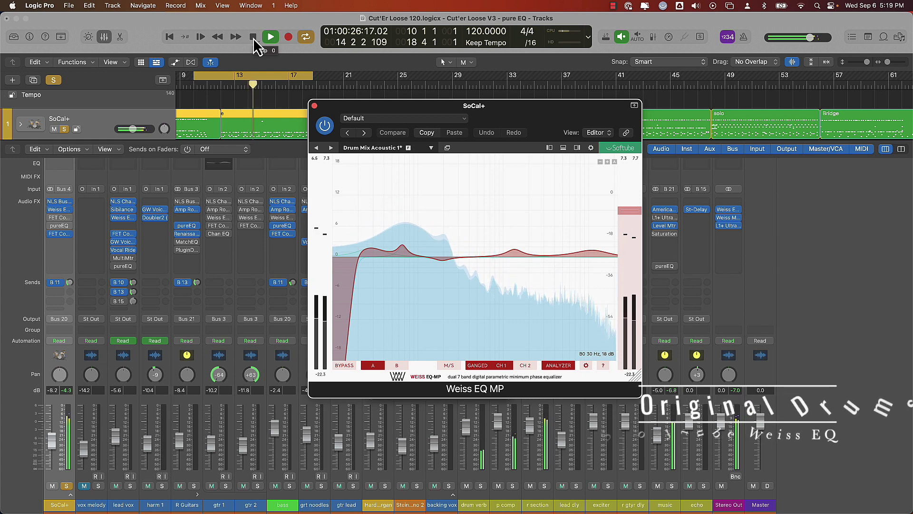
left_click(253, 37)
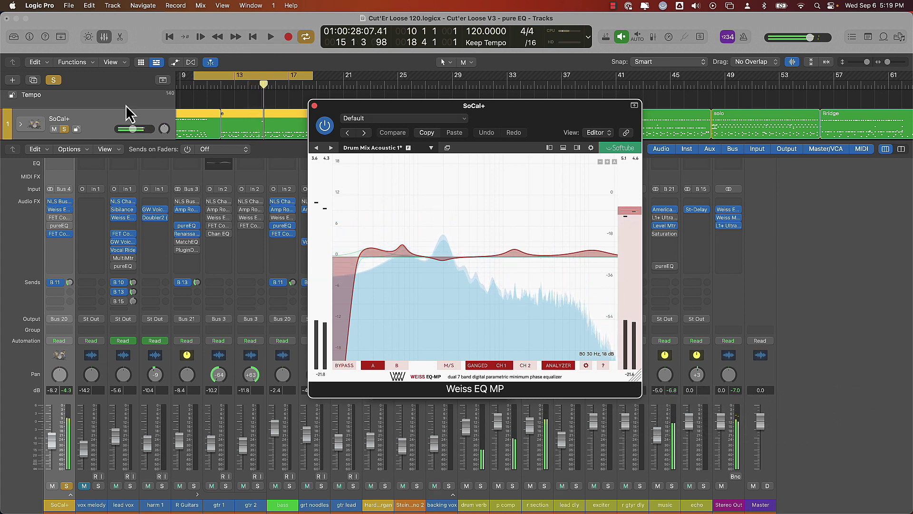
Bypass Weiss EQ MP, re-enable pureEQ on the SoCal+ channel, and reopen the pureEQ window.
left_click(49, 209)
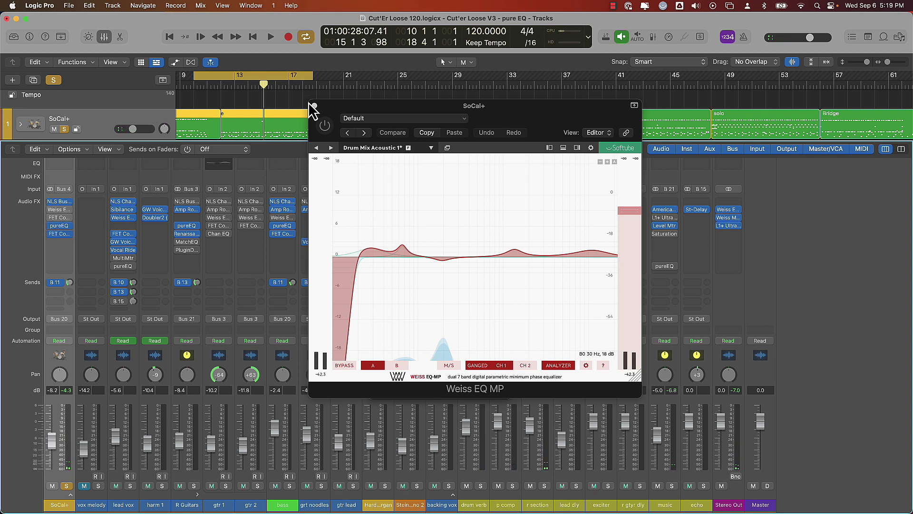
left_click(59, 226)
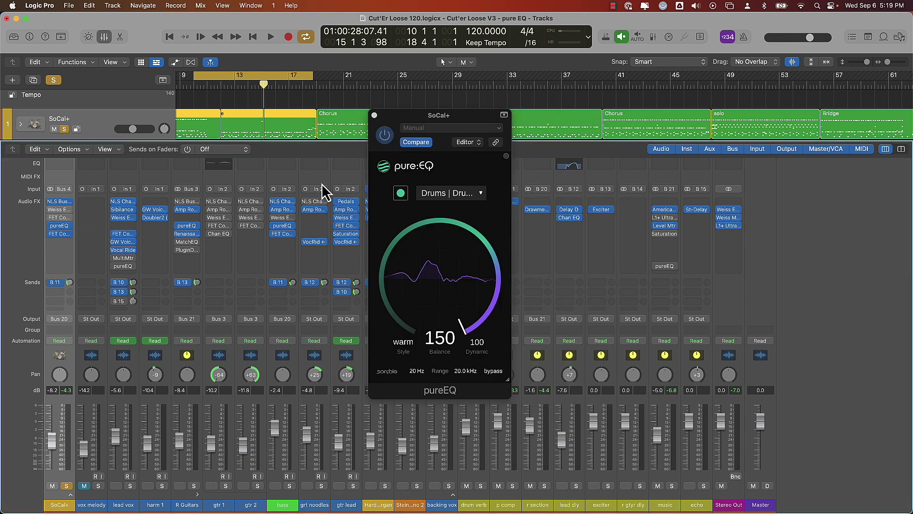
left_click(375, 115)
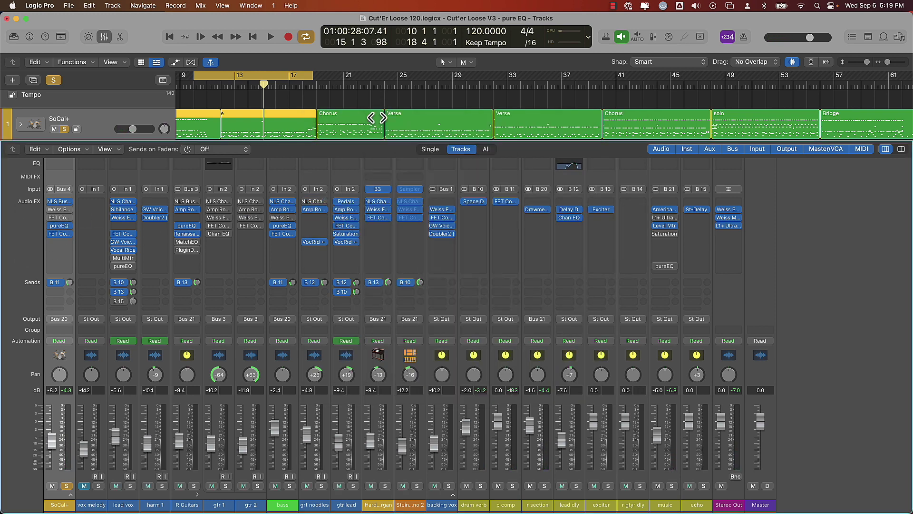
left_click(60, 227)
Choose the Drums | Drumset profile and let pureEQ learn the drum signal during playback.
left_click(457, 194)
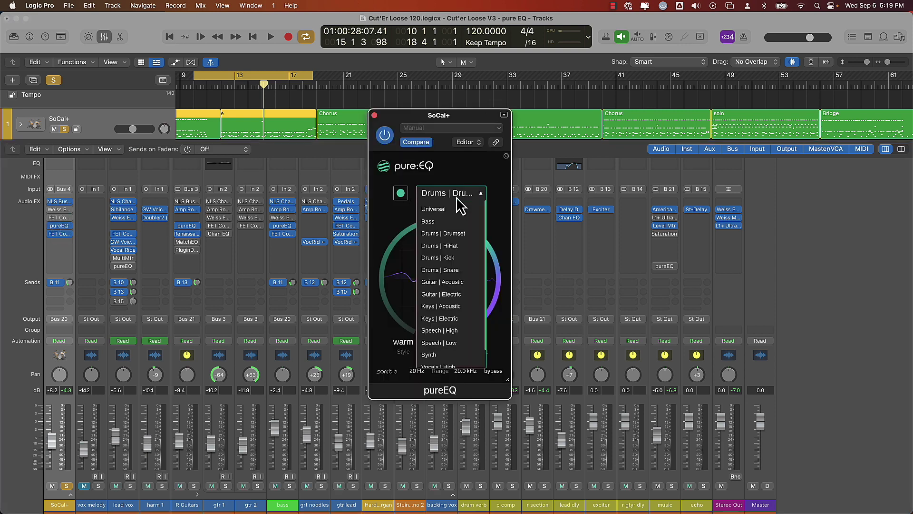
left_click(446, 234)
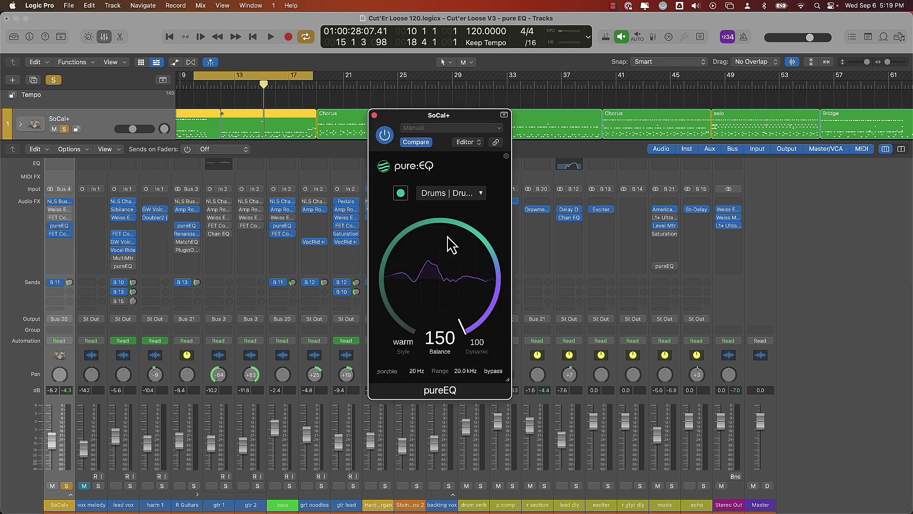
left_click(401, 194)
key("space")
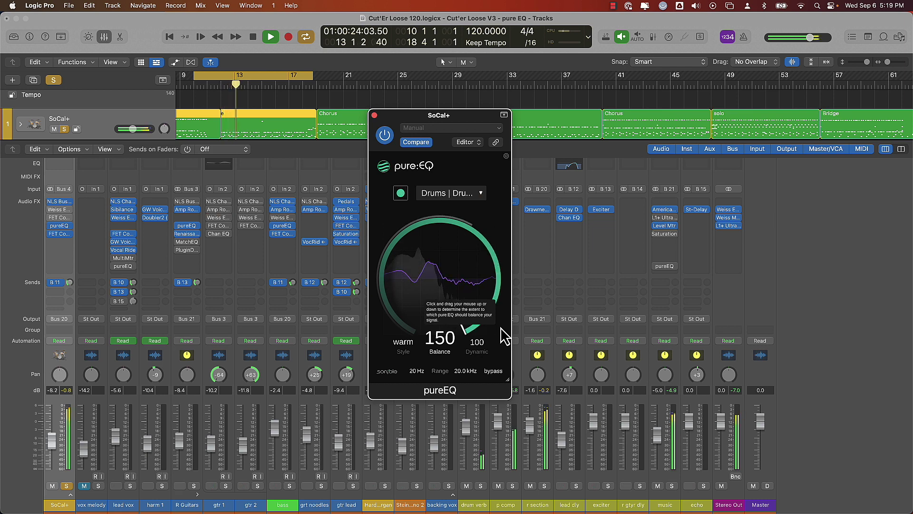
key("space")
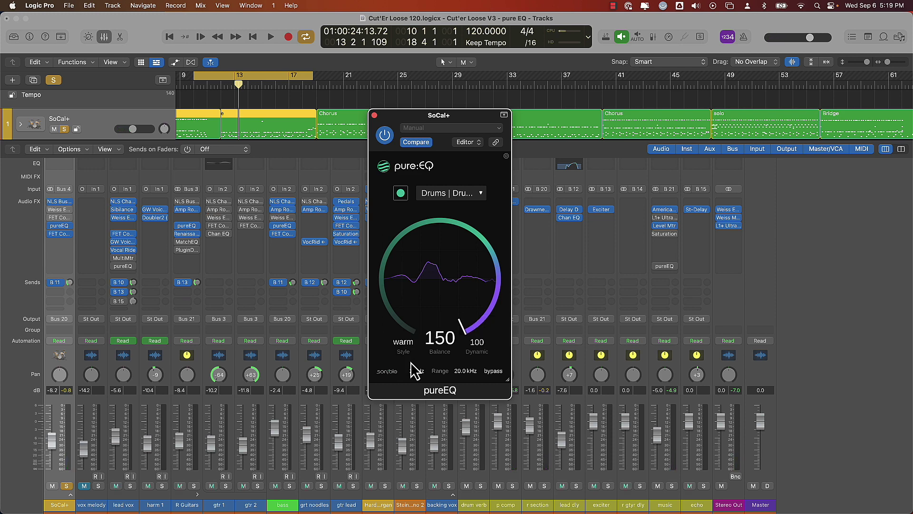
Play the soloed drums and compare the neutral and bright EQ styles with warm.
key("space")
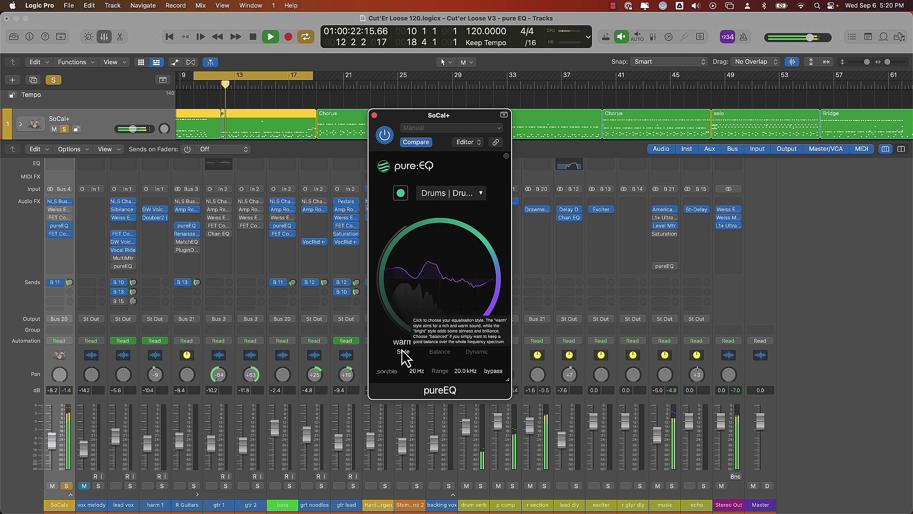
left_click(404, 354)
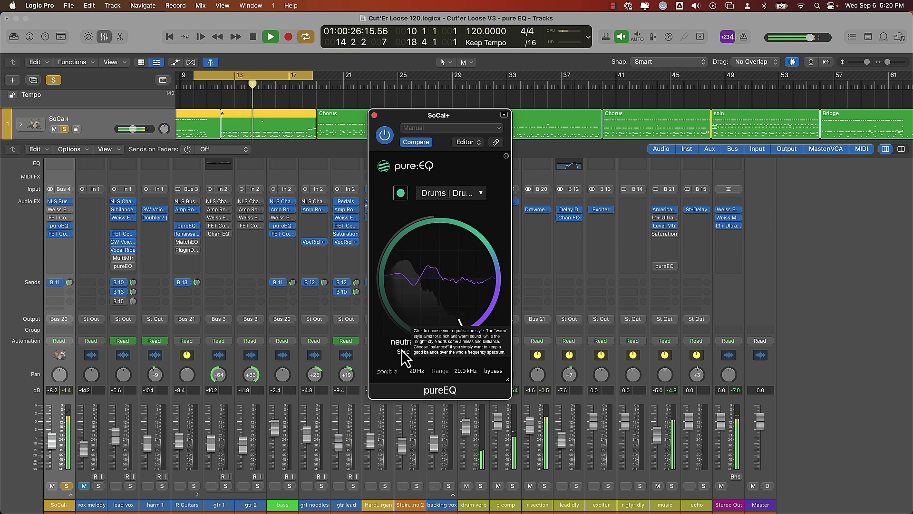
left_click(403, 352)
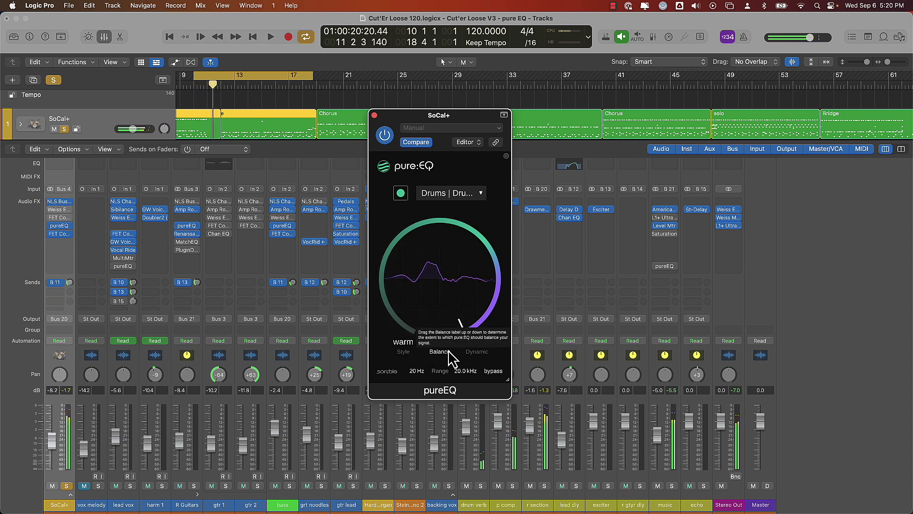
During playback, lower Balance to 0, reduce Dynamic to 21, and return Balance to 150.
left_click_drag(449, 352, 441, 362)
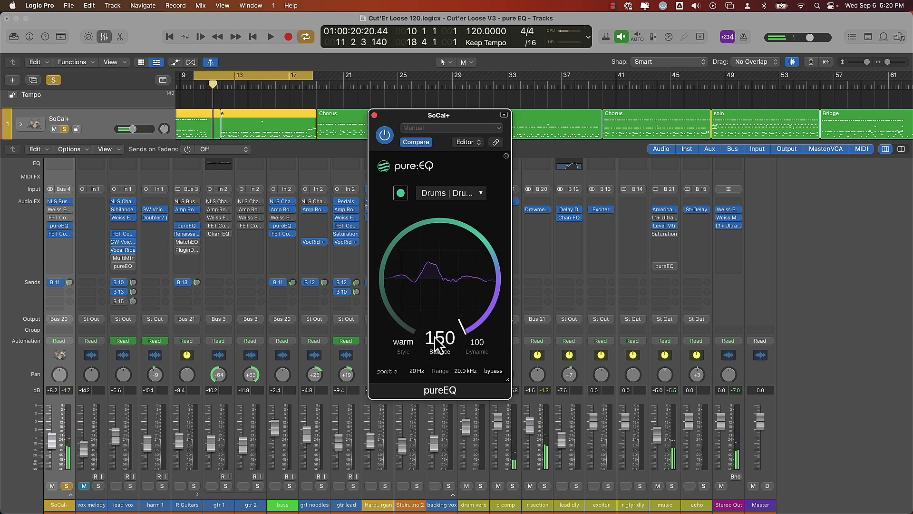
key("space")
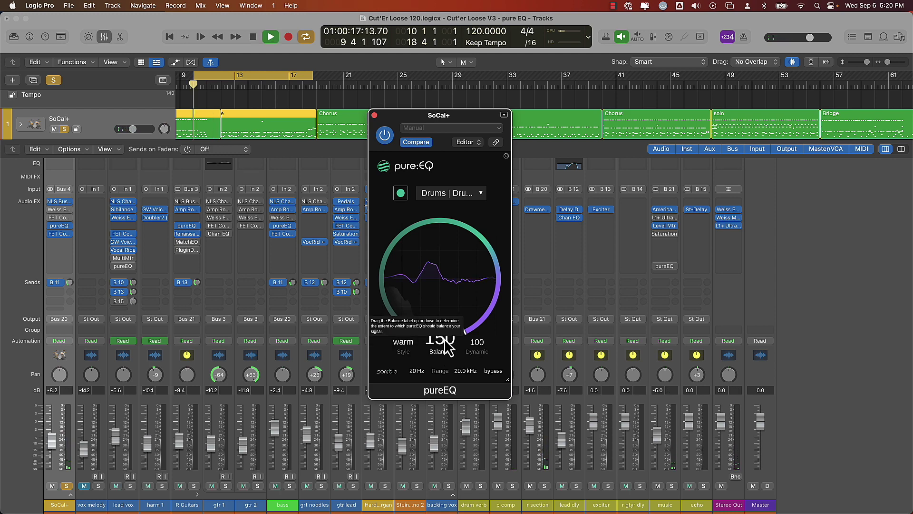
left_click_drag(442, 344, 449, 461)
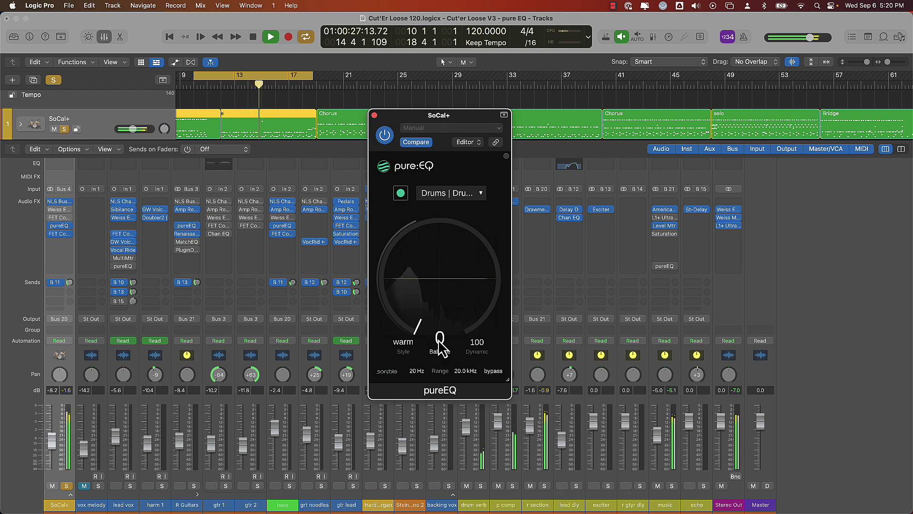
left_click_drag(481, 350, 469, 434)
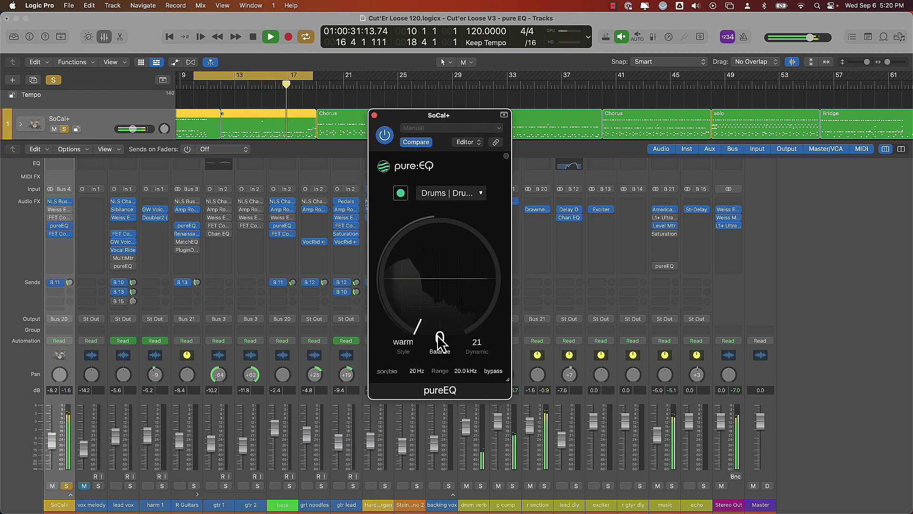
left_click_drag(431, 336, 436, 172)
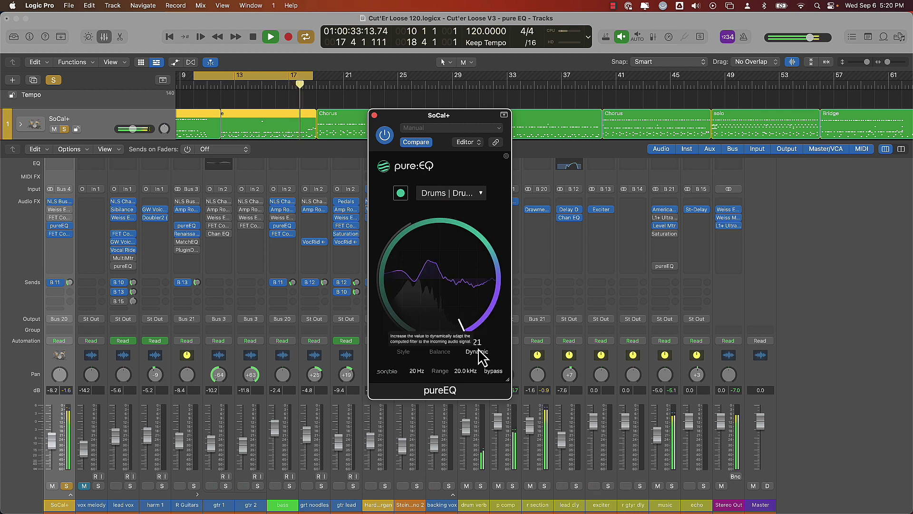
Audition high and low Dynamic amounts on the drums, set Dynamic to 4, and stop playback.
left_click_drag(478, 349, 475, 263)
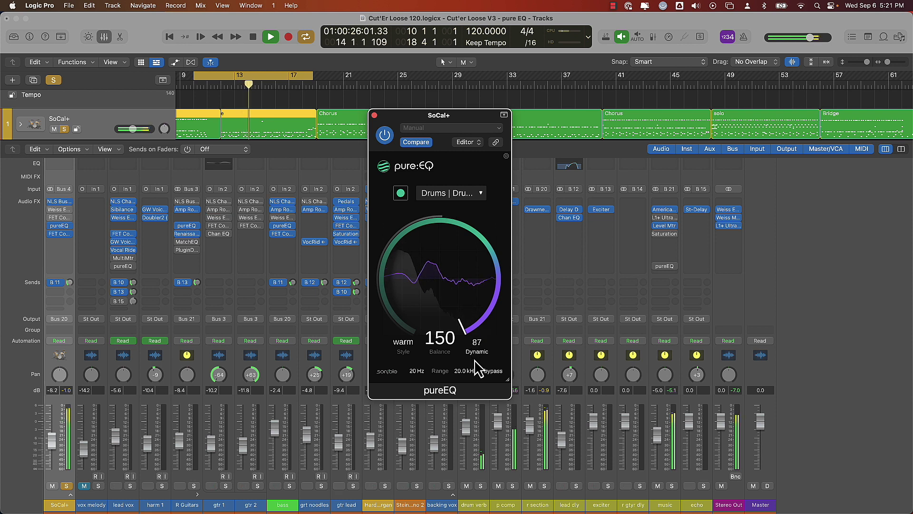
left_click_drag(474, 361, 478, 412)
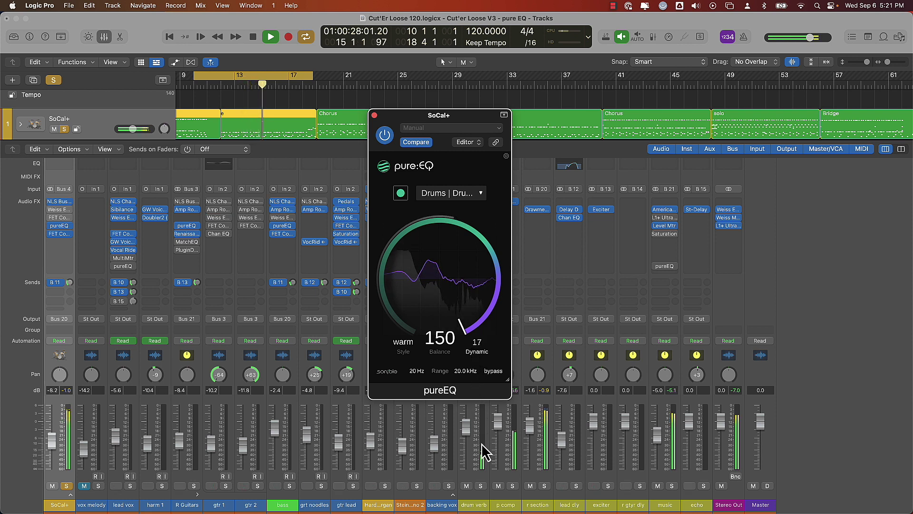
key("space")
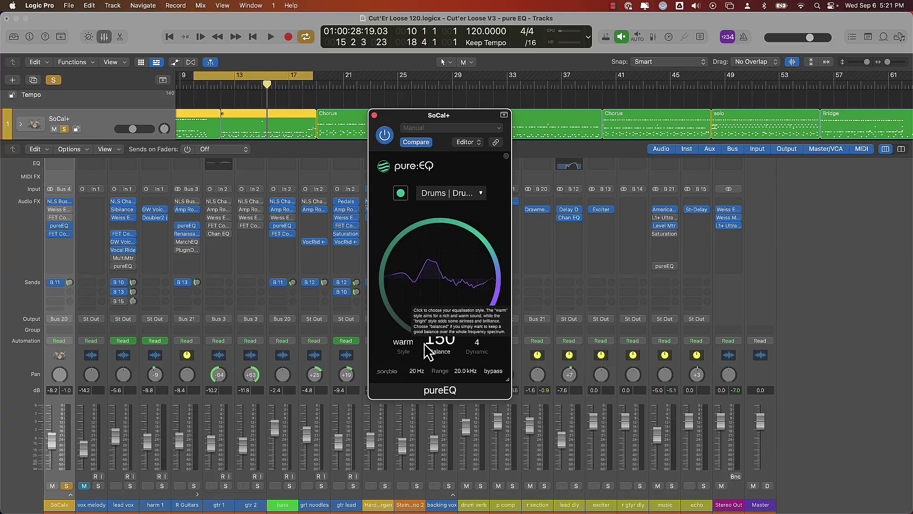
Bypass pure:EQ with its internal bypass and play the unprocessed drums for comparison.
left_click(496, 373)
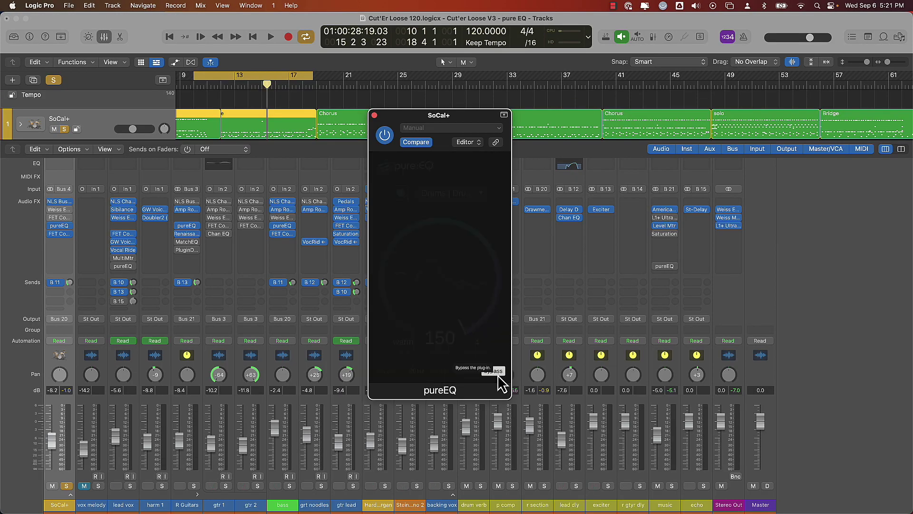
key("space")
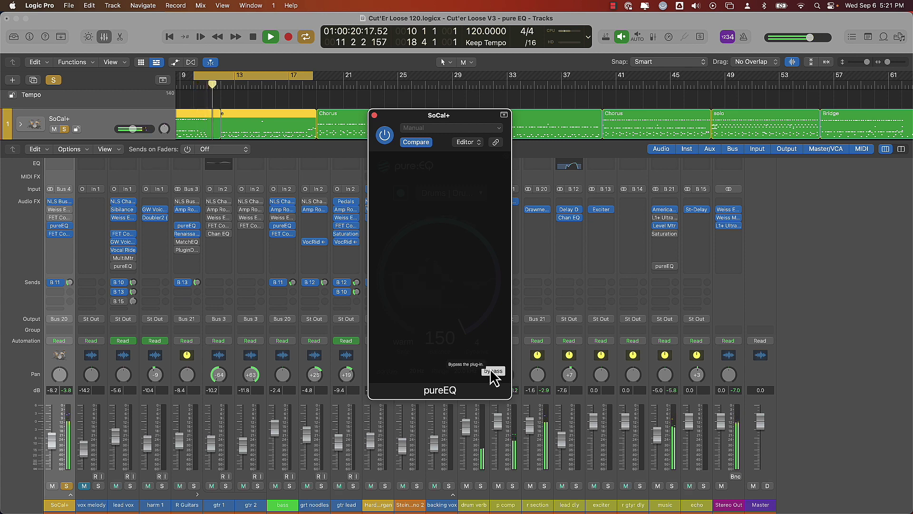
Stop playback, take pure:EQ out of its internal bypass, and lower the upper limit of its range to 1.0 kHz.
key("space")
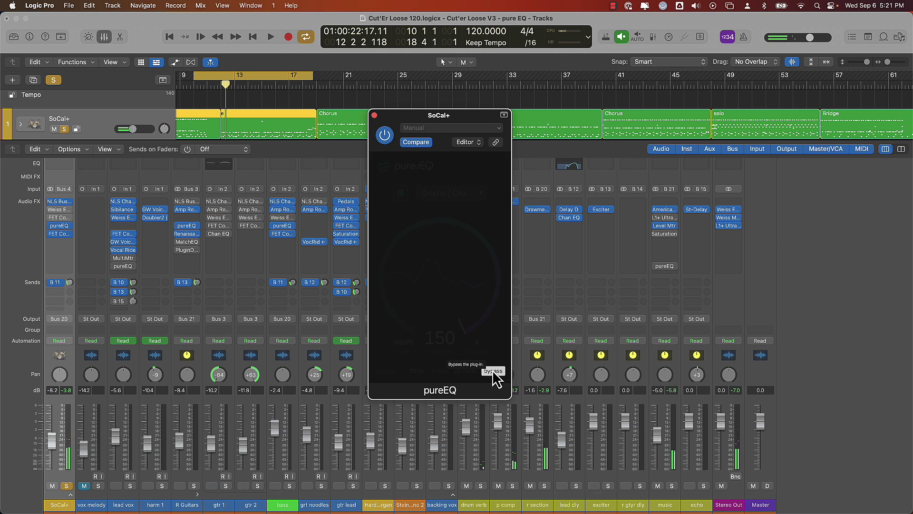
left_click(493, 371)
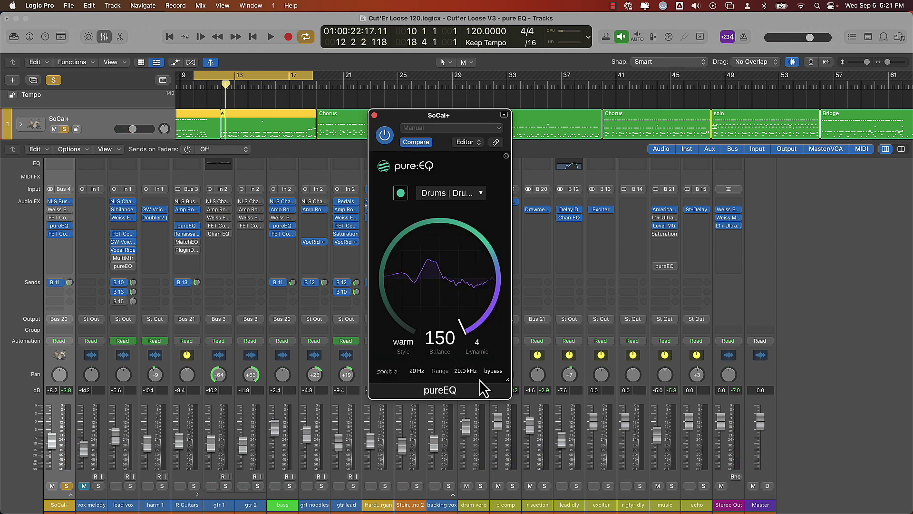
left_click_drag(463, 372, 466, 428)
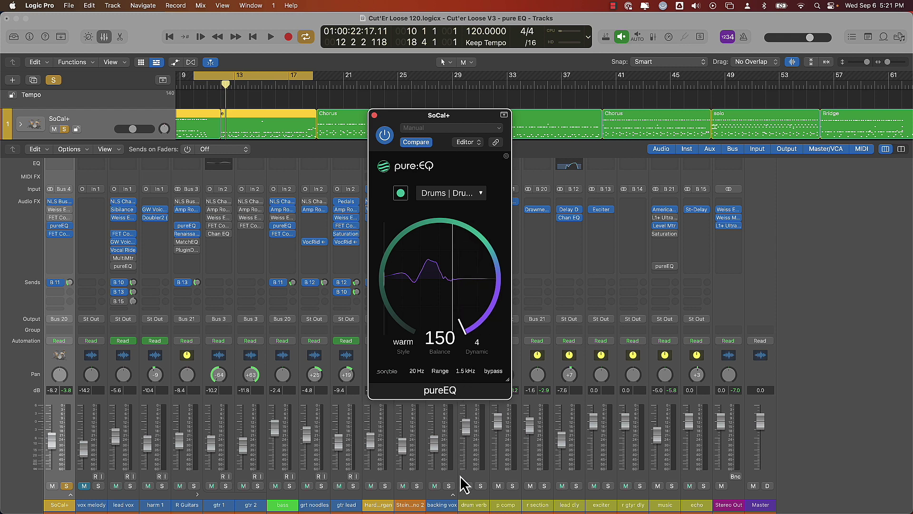
left_click_drag(461, 475, 464, 497)
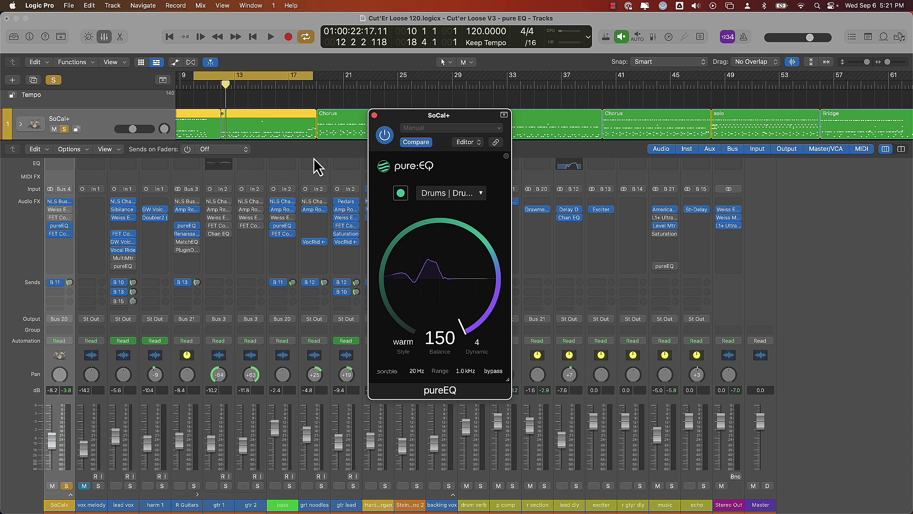
Play the drums, audition the upper range limit before returning it to 1.0 kHz, set Balance to 93, and close pure:EQ.
key("space")
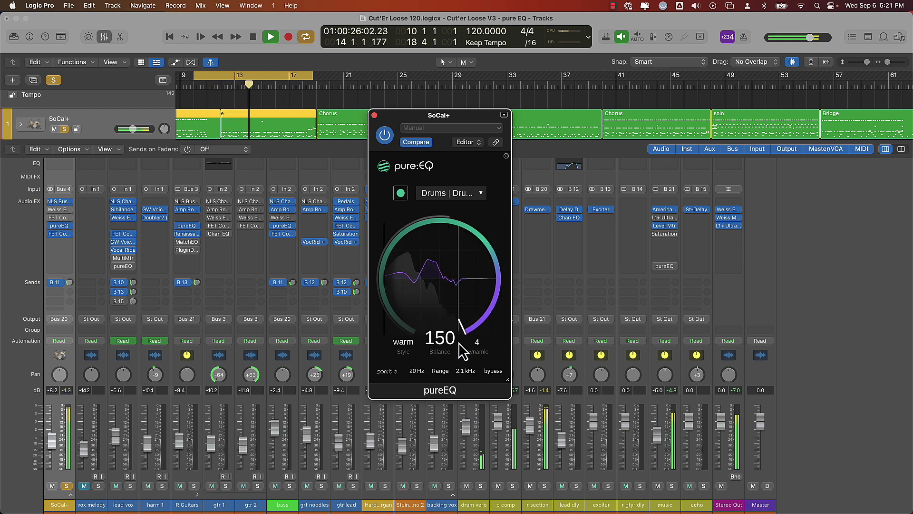
left_click_drag(466, 371, 464, 381)
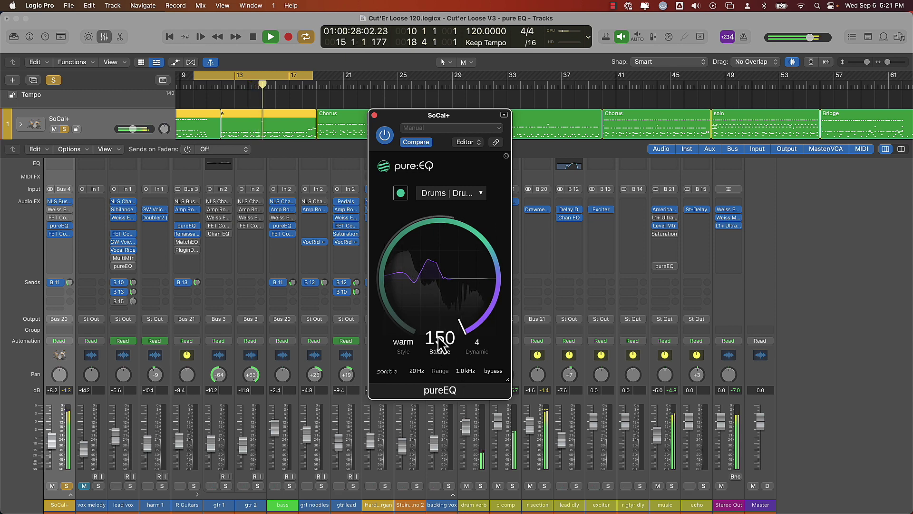
left_click_drag(440, 351, 439, 382)
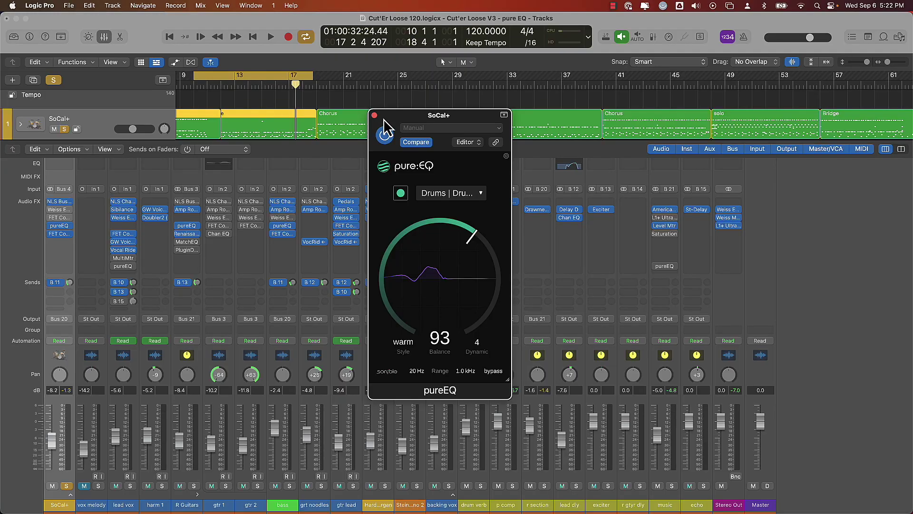
left_click(374, 115)
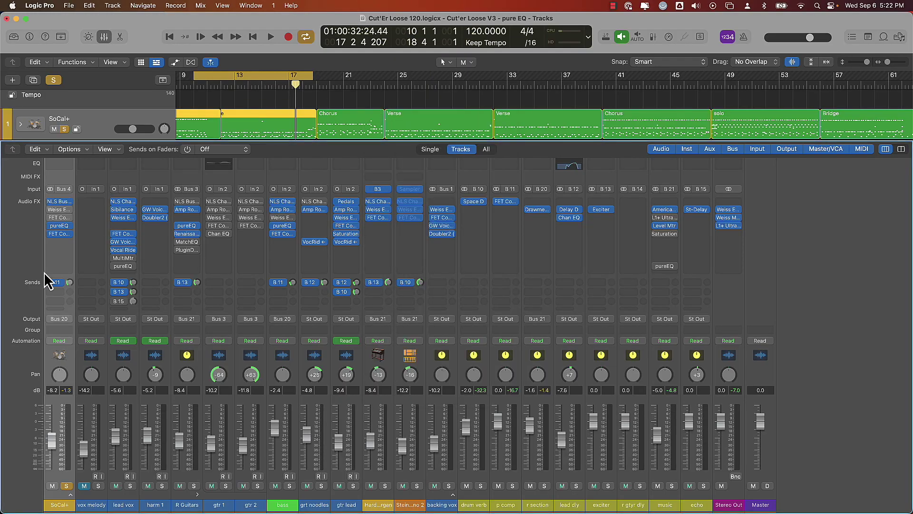
Unsolo the SoCal+ drum track, then select and solo the bass track.
left_click(66, 487)
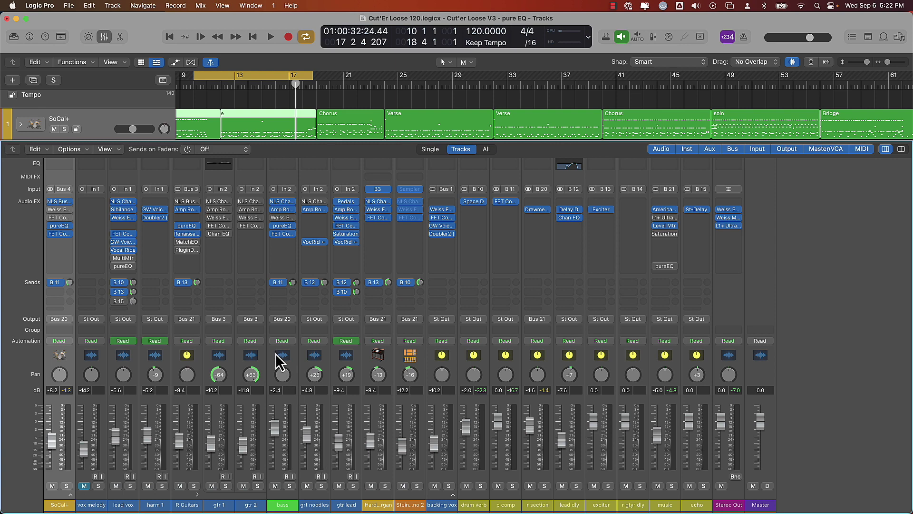
left_click(289, 358)
left_click(289, 486)
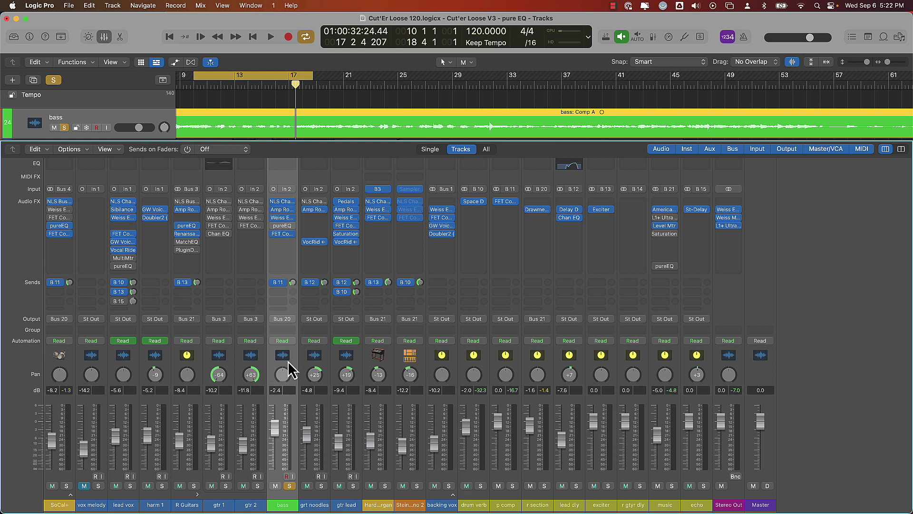
Open the Weiss EQ MP on the bass track and play the bass through it for reference.
left_click(283, 216)
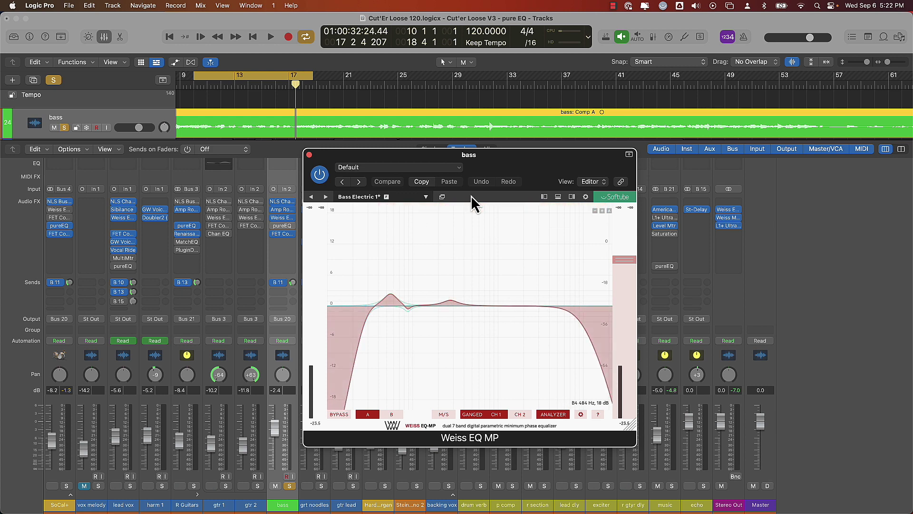
key("space")
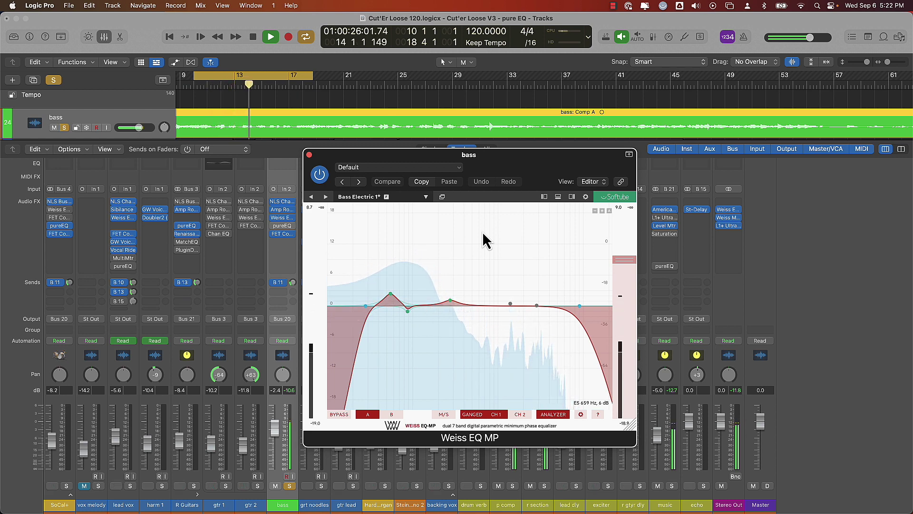
key("space")
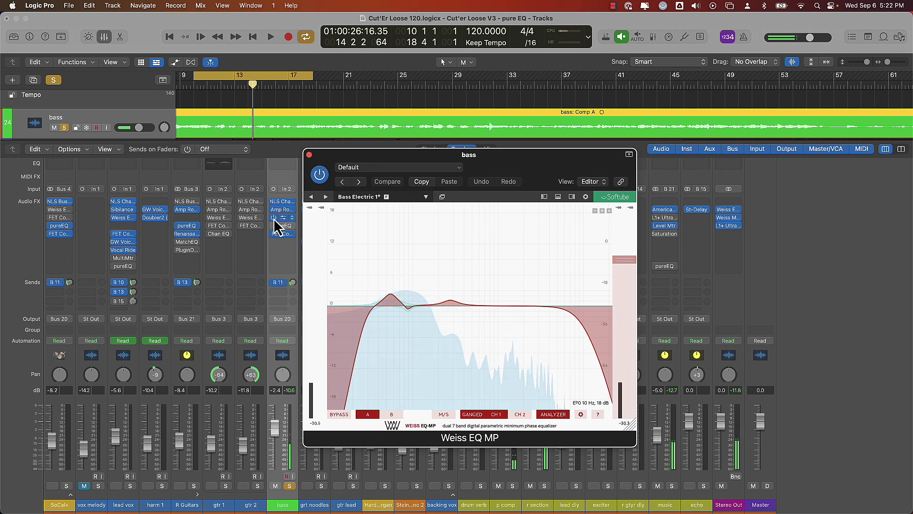
Turn off Weiss EQ MP on the bass and run pure:EQ's learning with the Bass profile during playback.
left_click(273, 218)
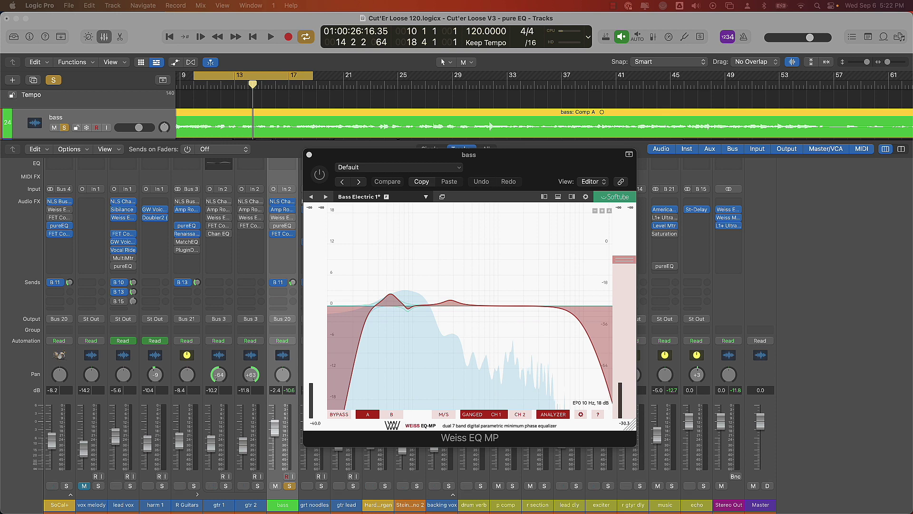
left_click(282, 225)
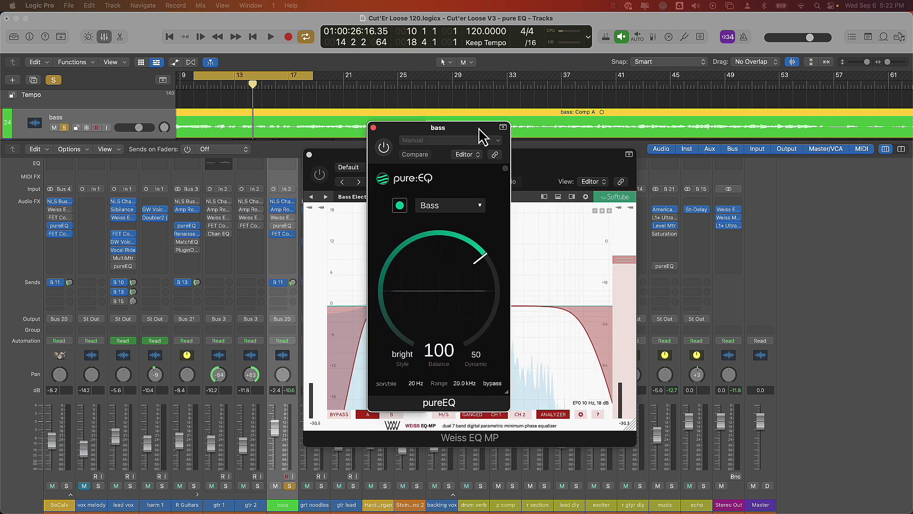
left_click(398, 208)
left_click(449, 205)
left_click(438, 233)
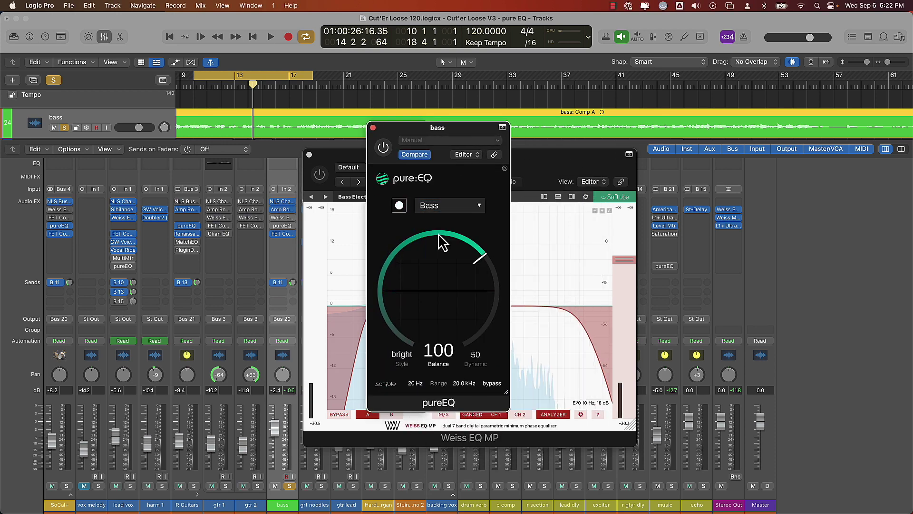
key("space")
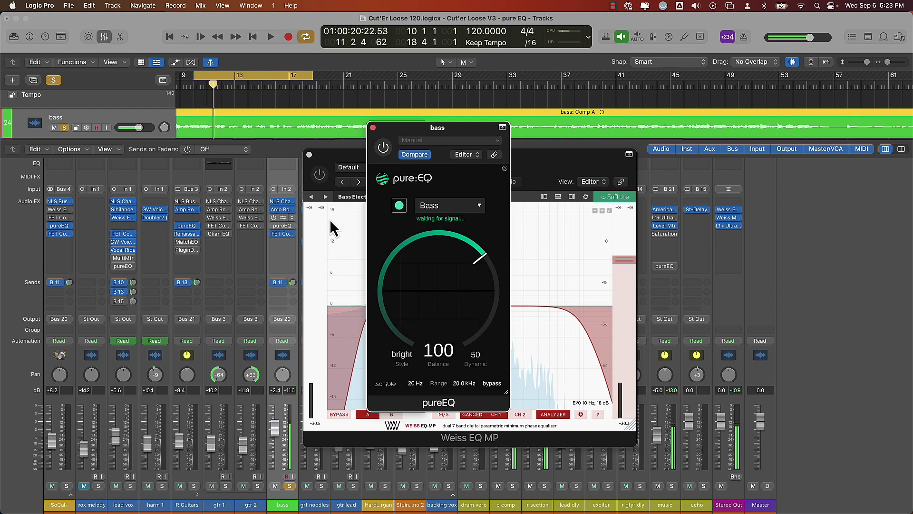
Enable pure:EQ on the bass and compare the warm and bright styles during playback with Balance at 150 and Dynamic at 100.
key("space")
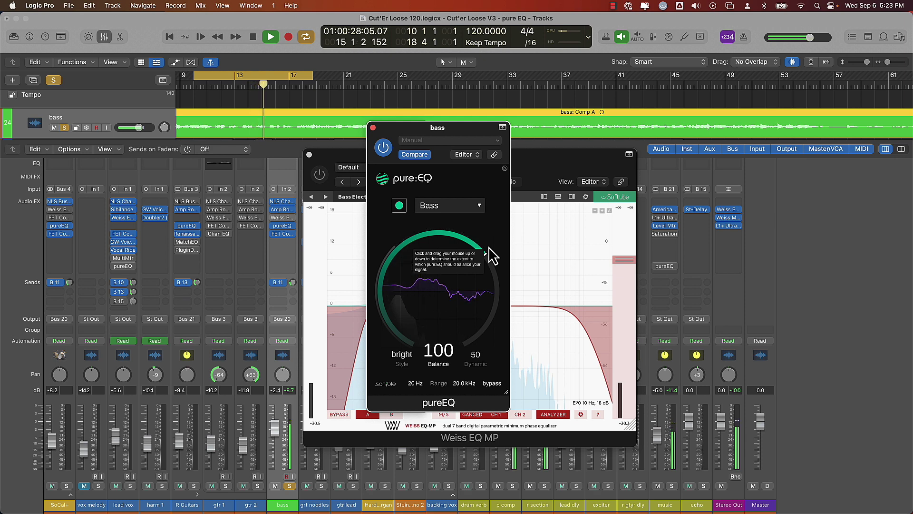
key("space")
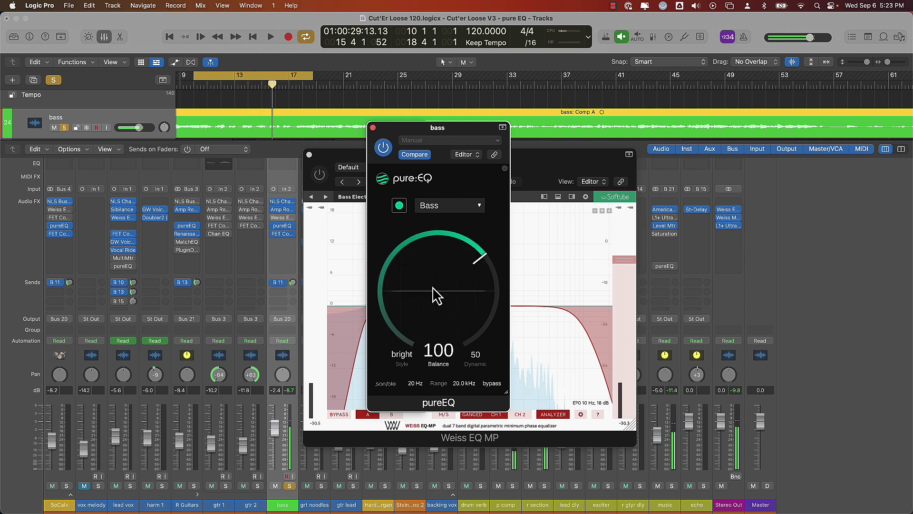
key("space")
left_click(402, 360)
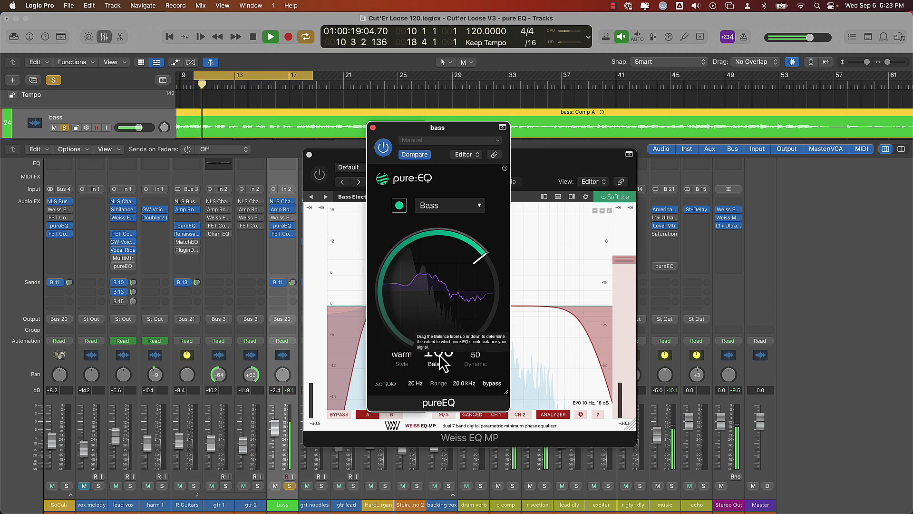
left_click_drag(443, 362, 443, 352)
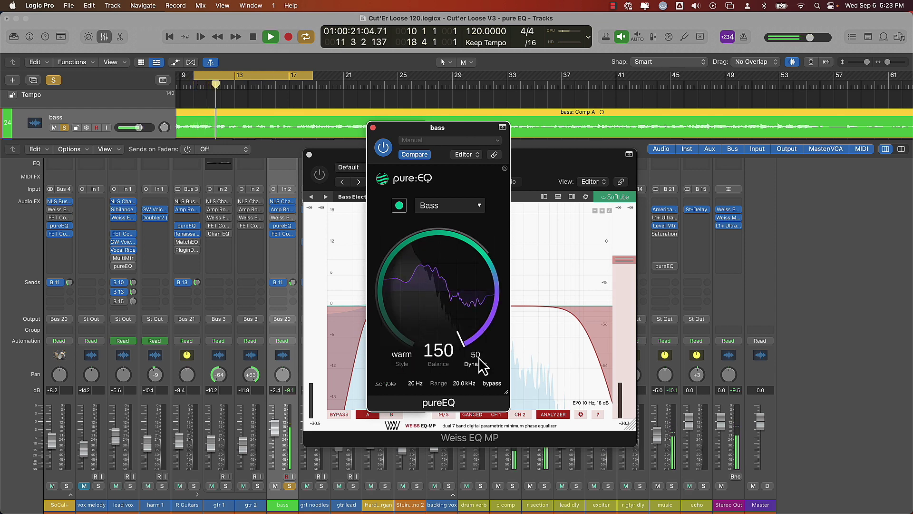
left_click(400, 357)
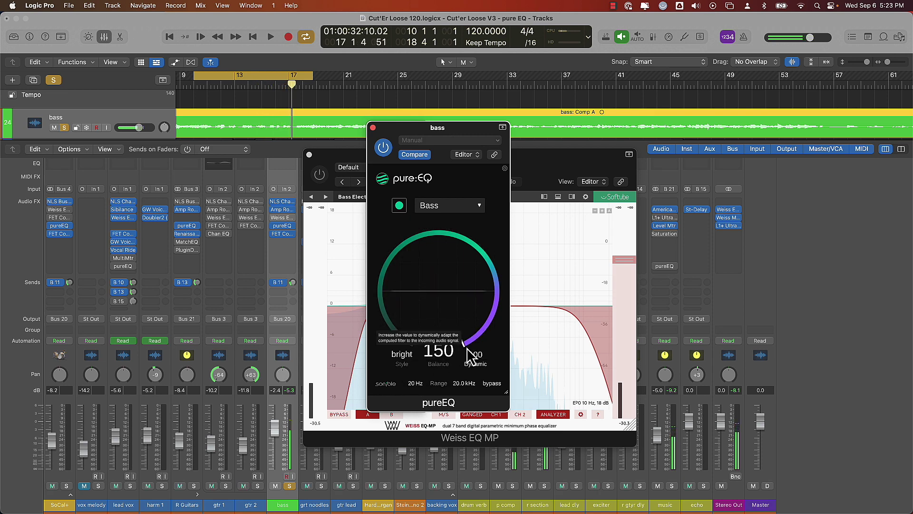
Limit the warm bass EQ to 21 Hz–1.0 kHz, set Balance to 90 during playback, and close both plug-in windows.
left_click_drag(465, 384, 464, 415)
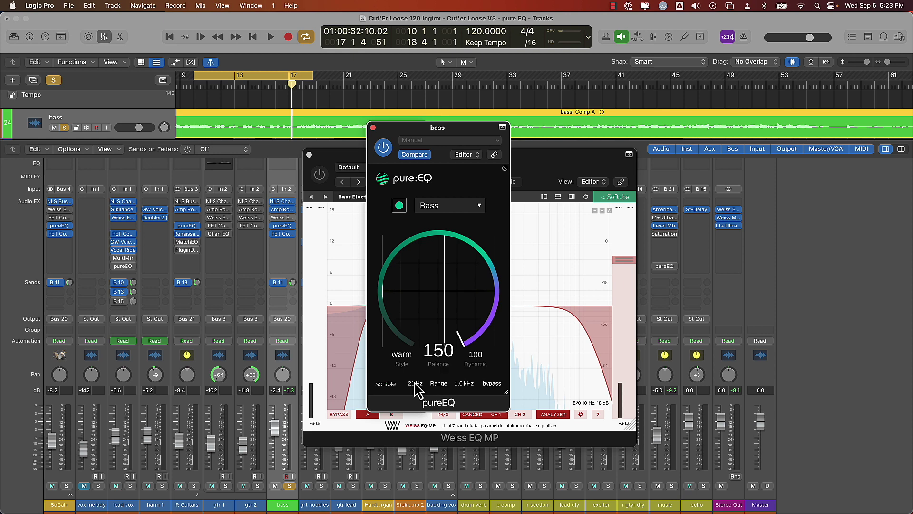
key("space")
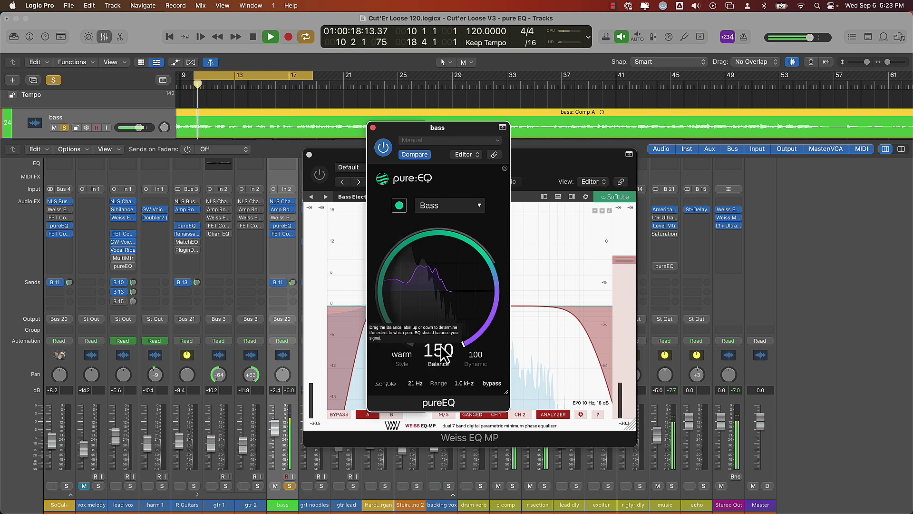
left_click_drag(442, 354, 445, 400)
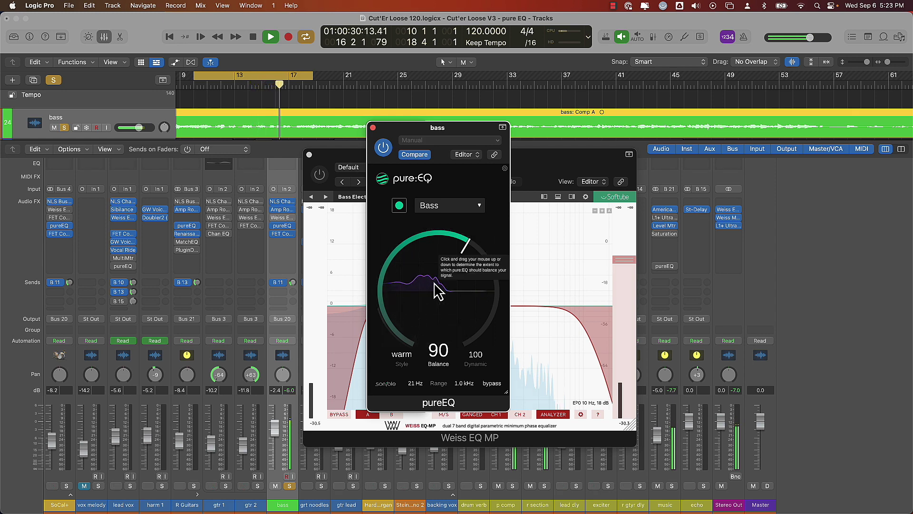
key("space")
left_click(372, 128)
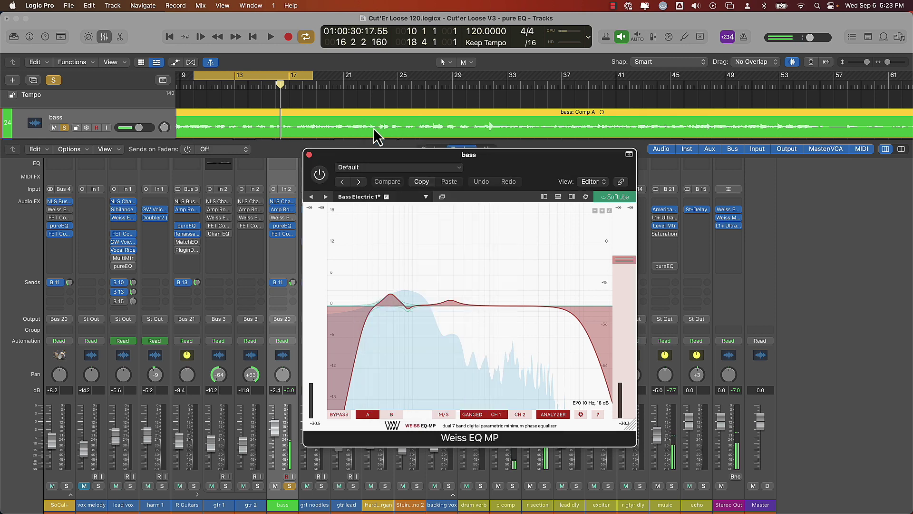
left_click(310, 155)
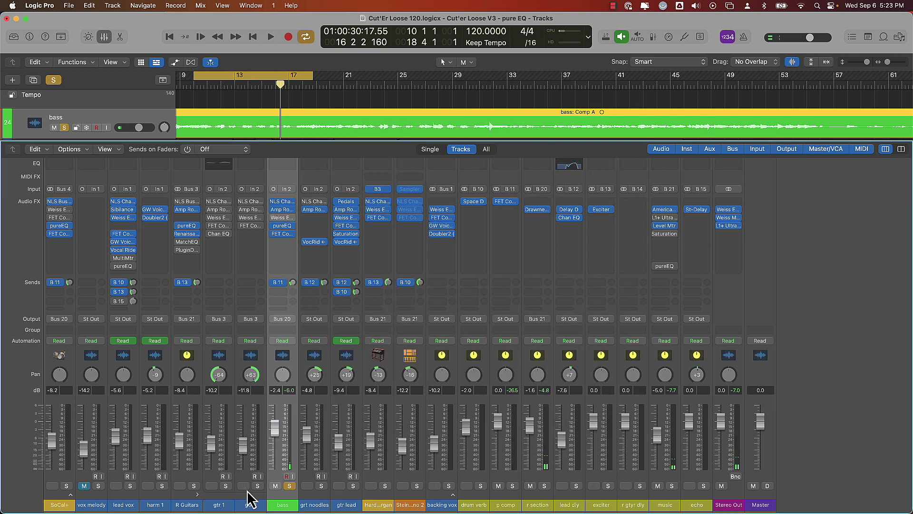
Switch the solo from bass to R Guitars and play it with its electric guitar pure:EQ turned on.
left_click(189, 359)
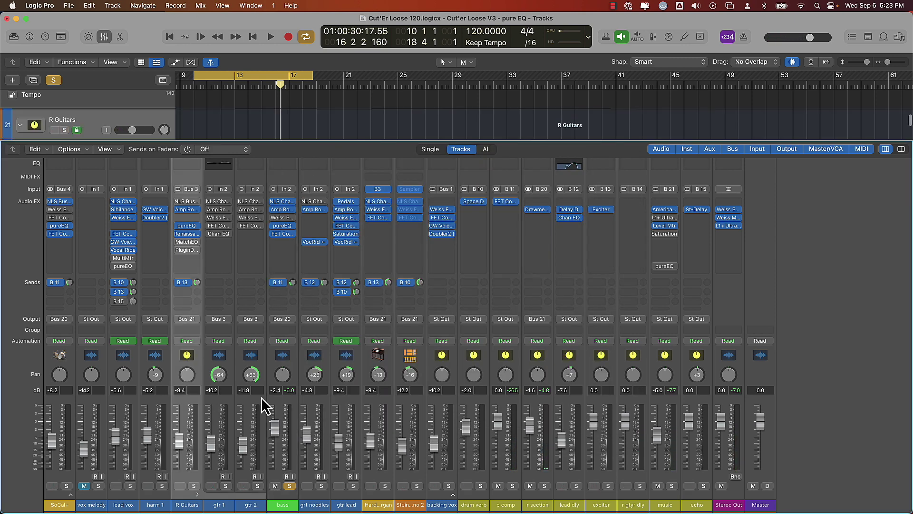
left_click(289, 486)
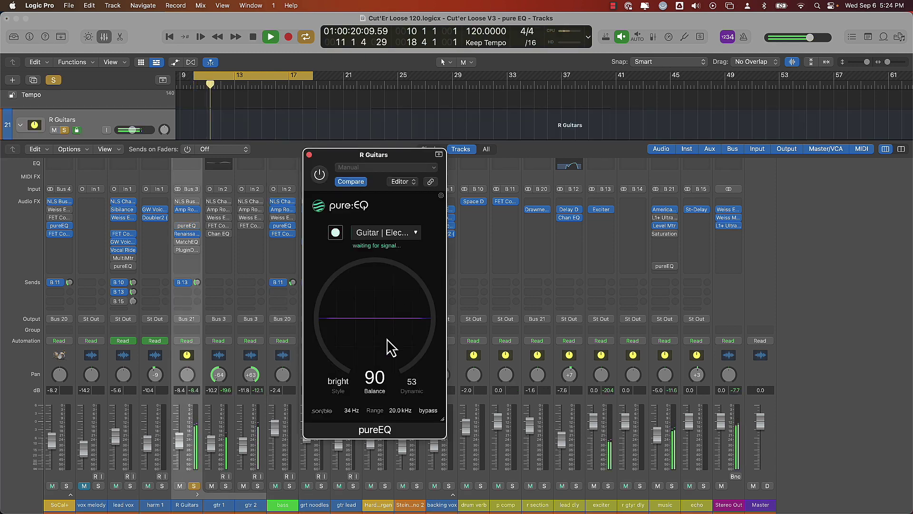
left_click(319, 174)
key("space")
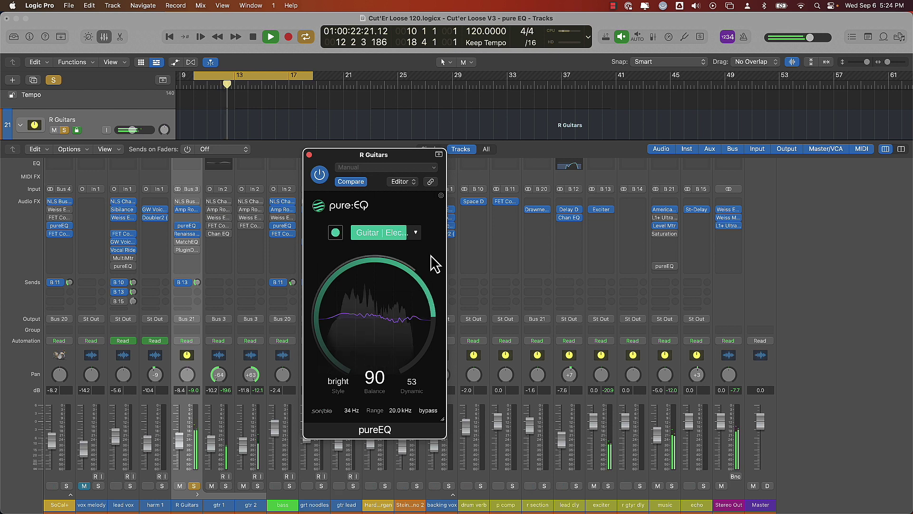
key("space")
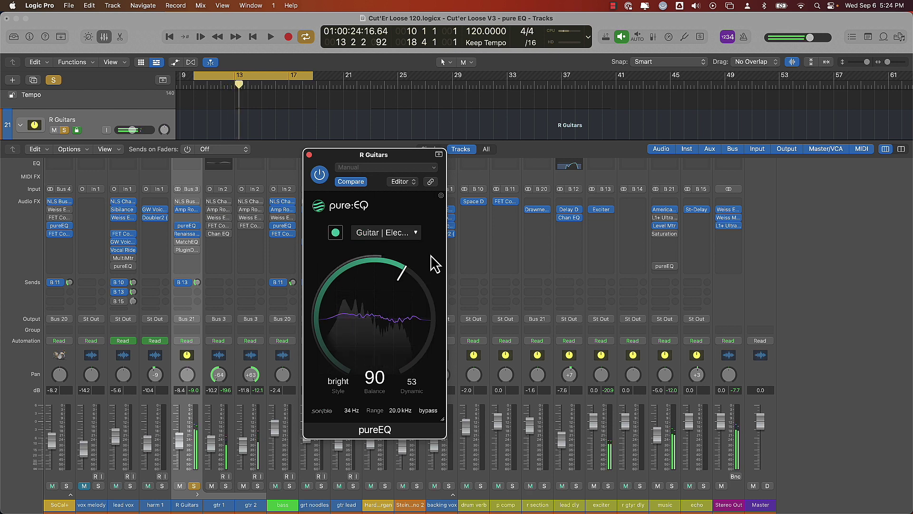
Play the guitars, raise pure:EQ's Balance to 150 and Dynamic to 100, and change the style to warm.
key("space")
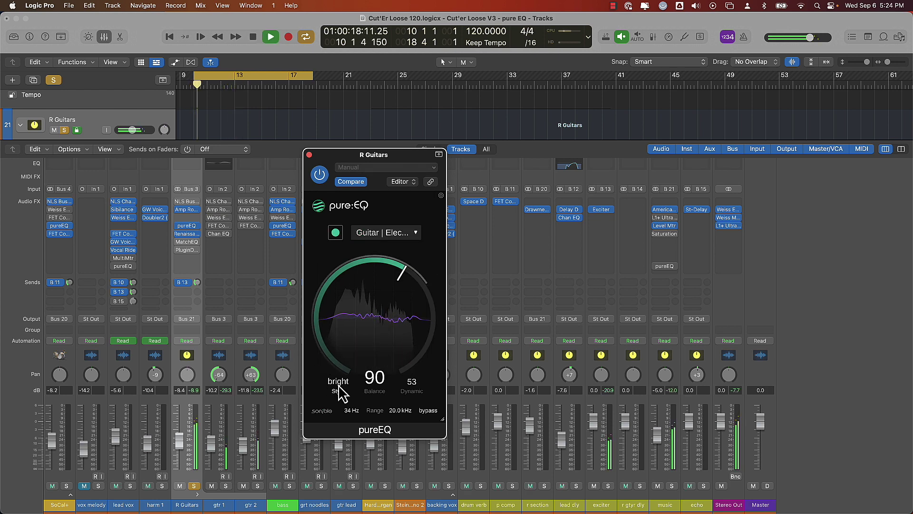
left_click_drag(375, 381, 382, 269)
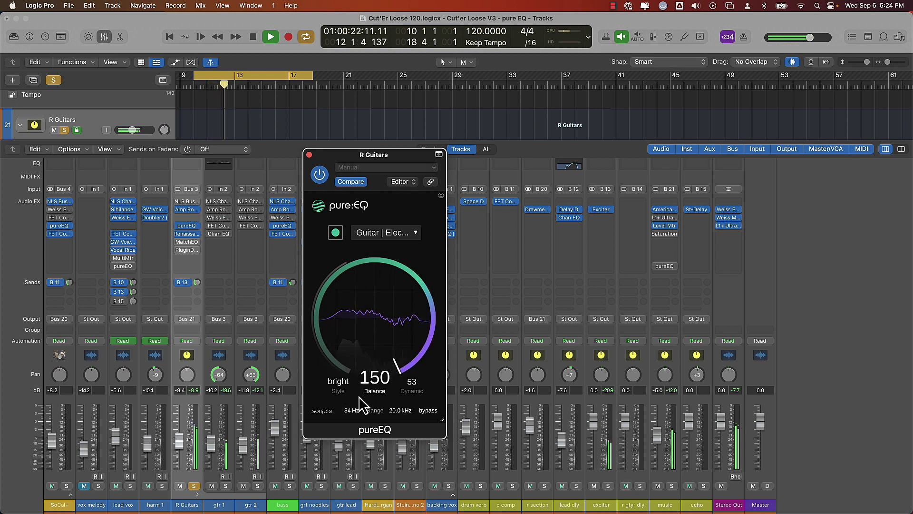
left_click_drag(417, 390, 418, 327)
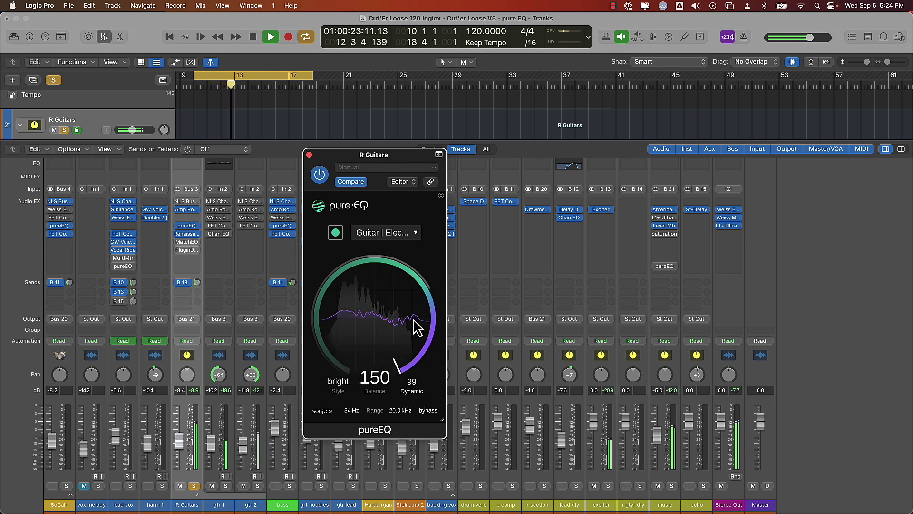
left_click(338, 384)
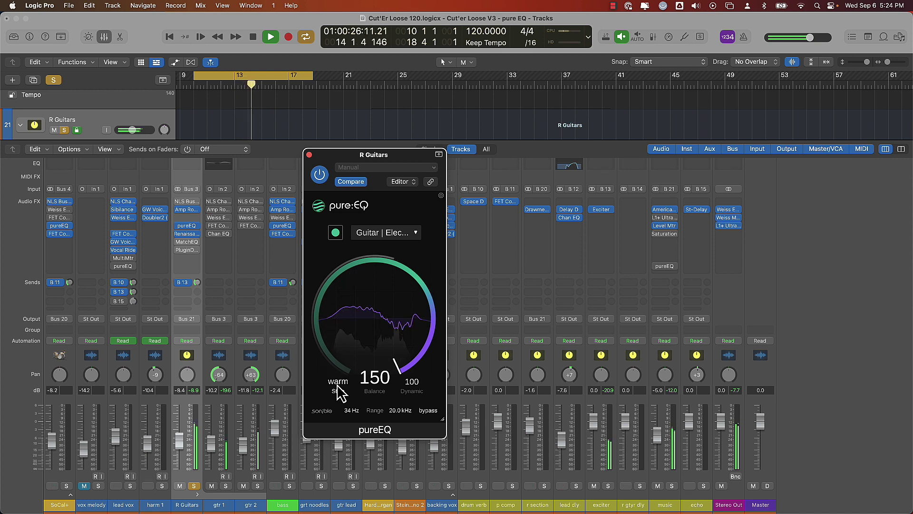
Switch the guitars' pure:EQ to bright, set Balance to 118 and the lower range limit to 214 Hz, and stop playback.
left_click(337, 383)
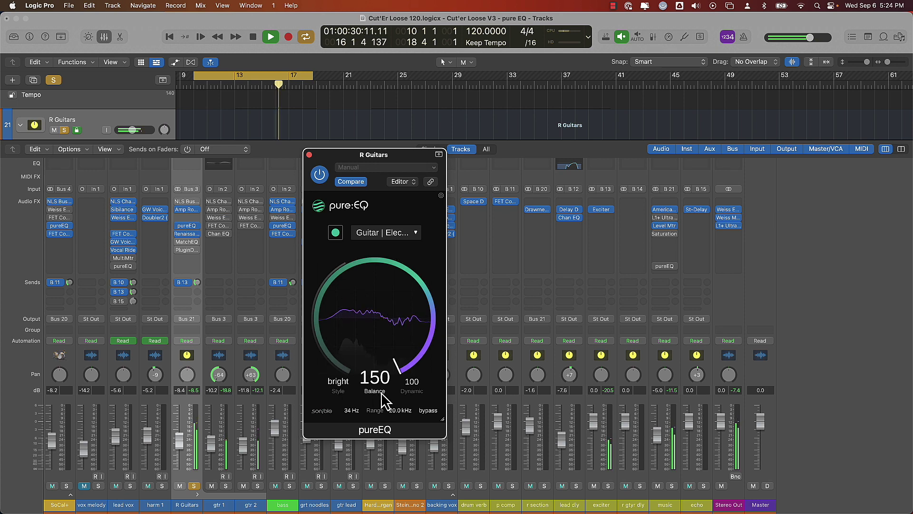
left_click_drag(374, 386, 373, 401)
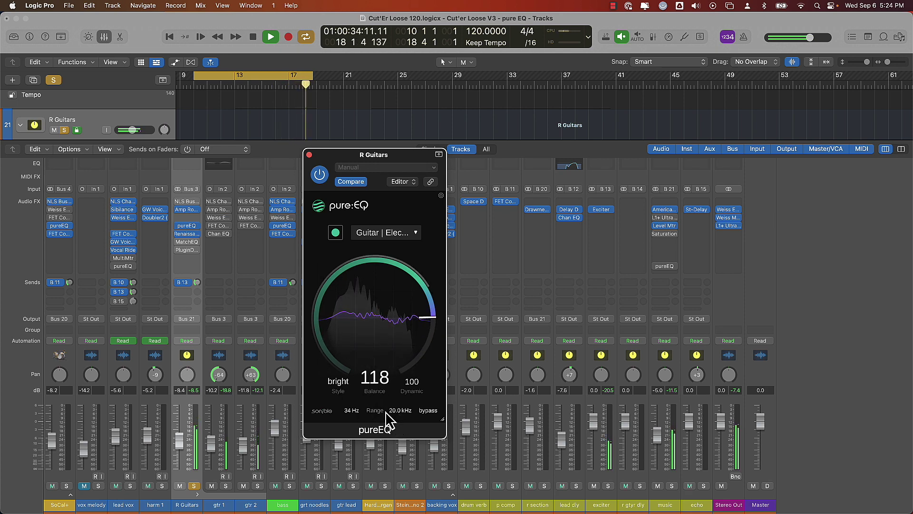
left_click_drag(350, 410, 351, 347)
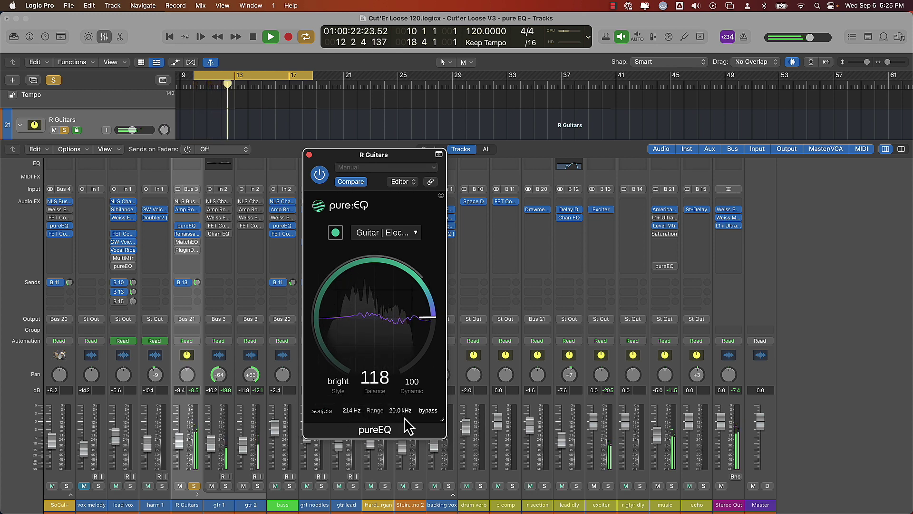
key("space")
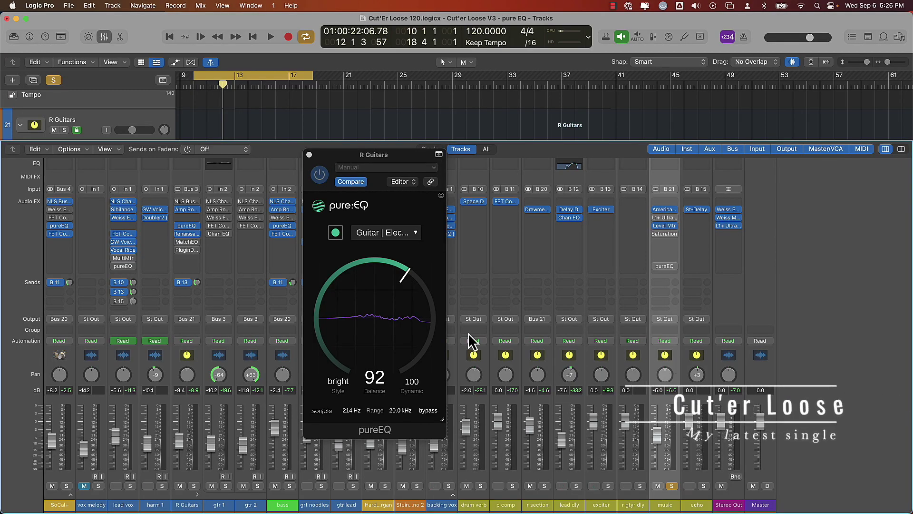
Play the soloed music mix and compare the warm, bright and neutral styles of the R Guitars pure:EQ with Balance at 150.
key("space")
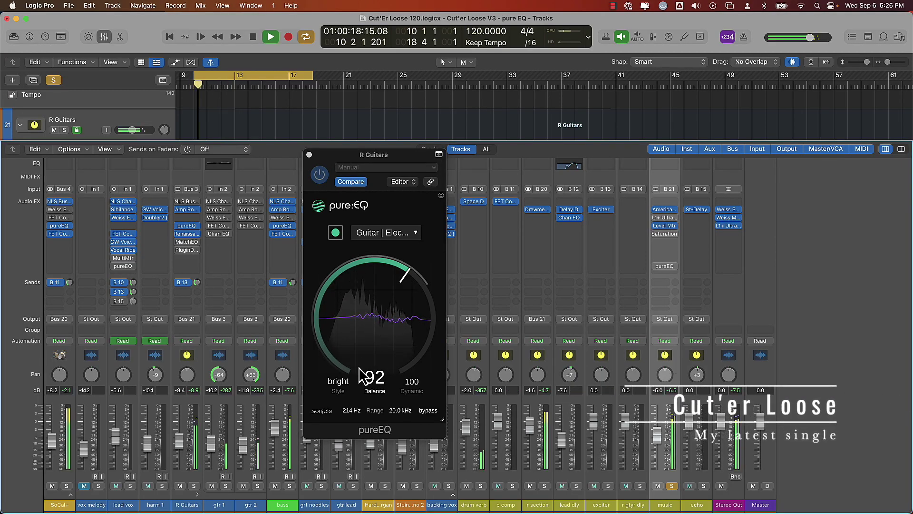
left_click(339, 383)
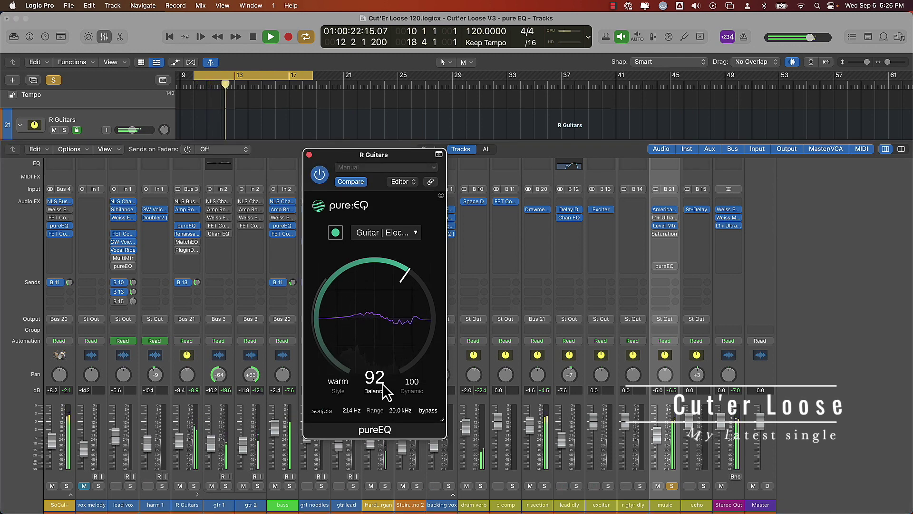
left_click_drag(373, 378, 377, 250)
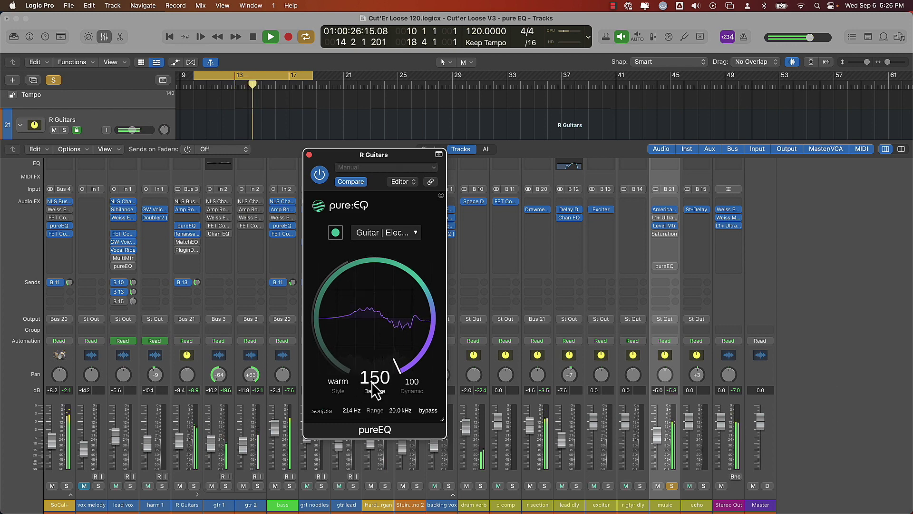
left_click(339, 387)
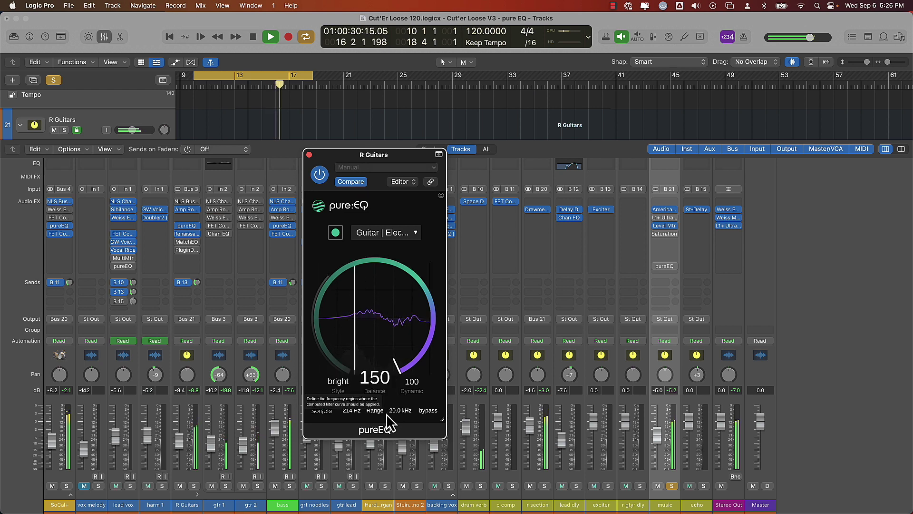
left_click(339, 390)
left_click(339, 390)
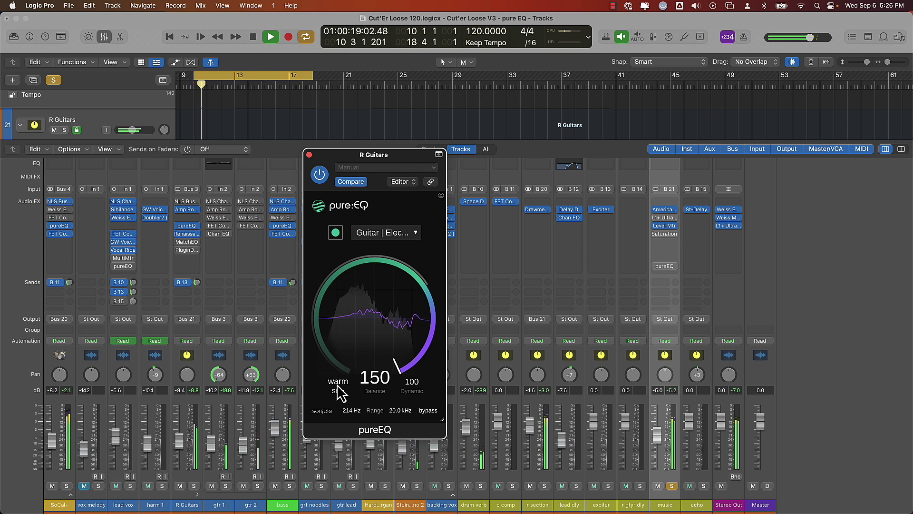
left_click(339, 390)
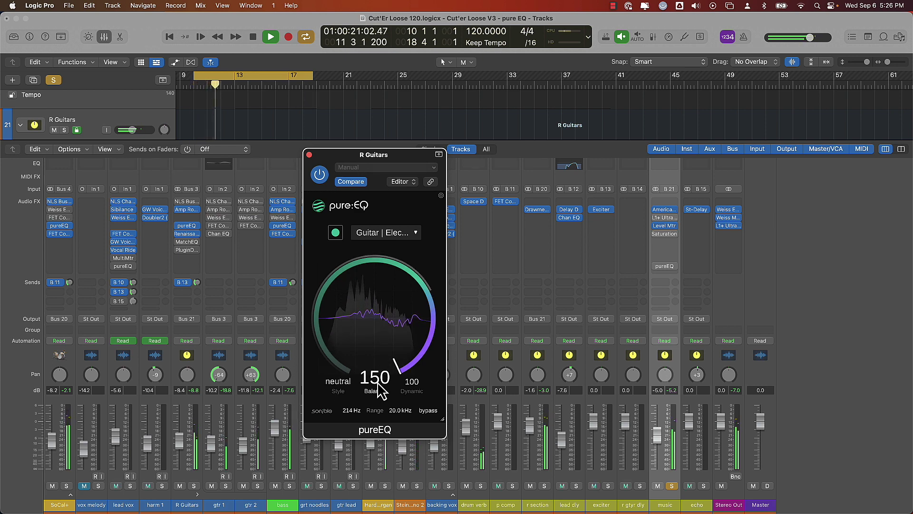
Set the R Guitars pure:EQ to the bright style with Balance at 107 while the mix plays.
left_click(338, 390)
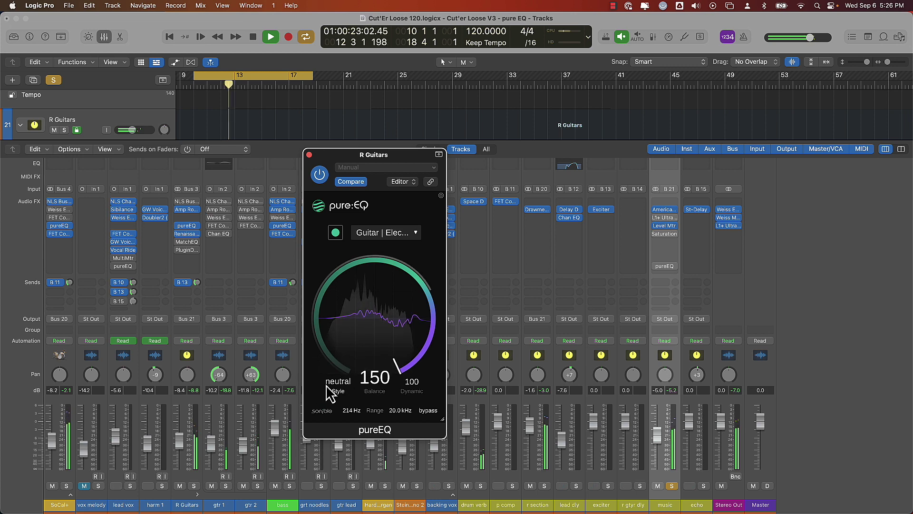
left_click_drag(373, 384, 374, 401)
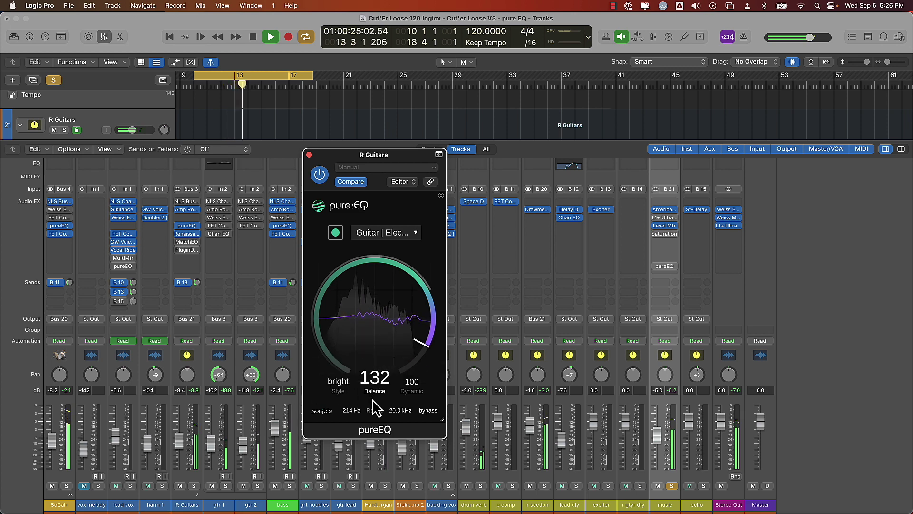
mouse_move(371, 441)
left_mouse_down()
mouse_move(367, 408)
mouse_move(369, 419)
left_mouse_up()
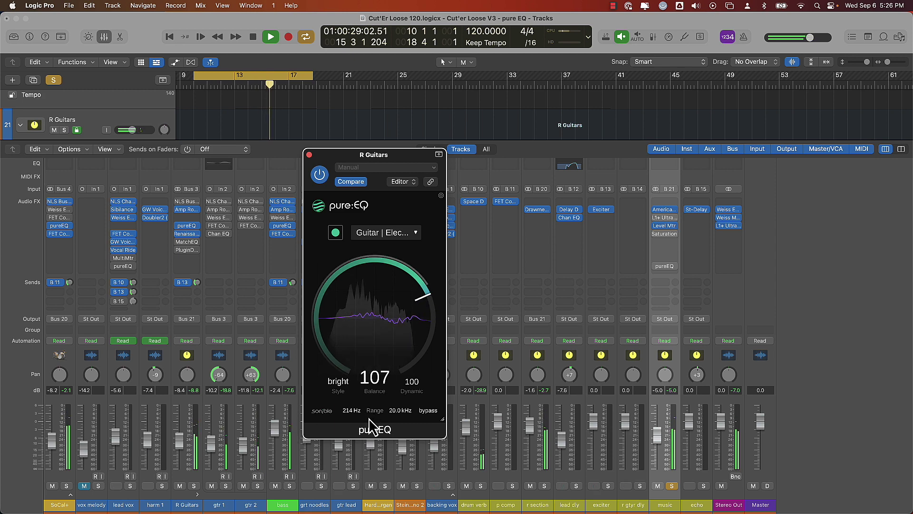
Raise Balance to 117 on the bass channel's pure:EQ and to 118 on the SoCal+ drums' pure:EQ.
left_click(281, 258)
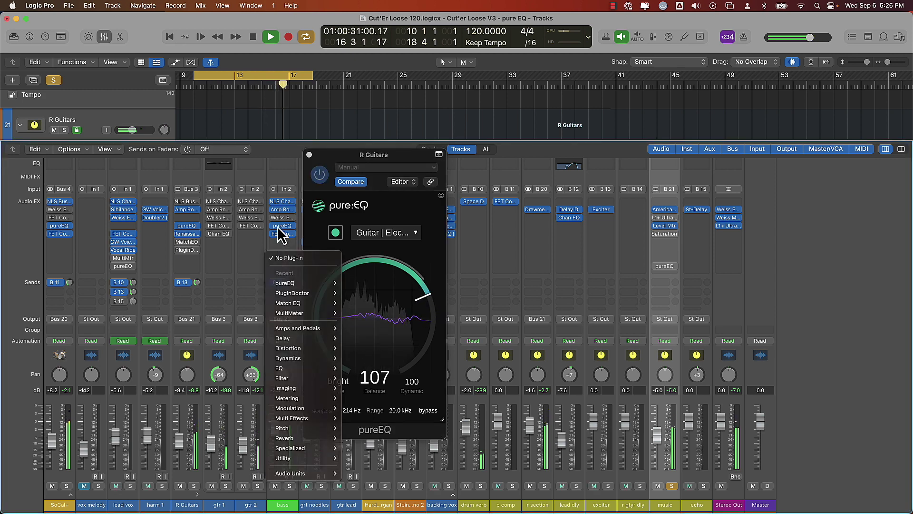
left_click(281, 227)
left_click(282, 226)
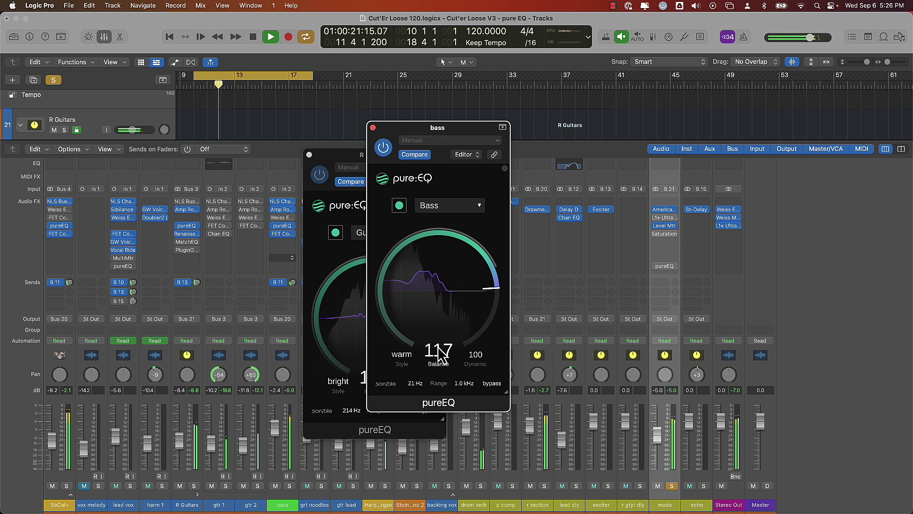
left_click(60, 226)
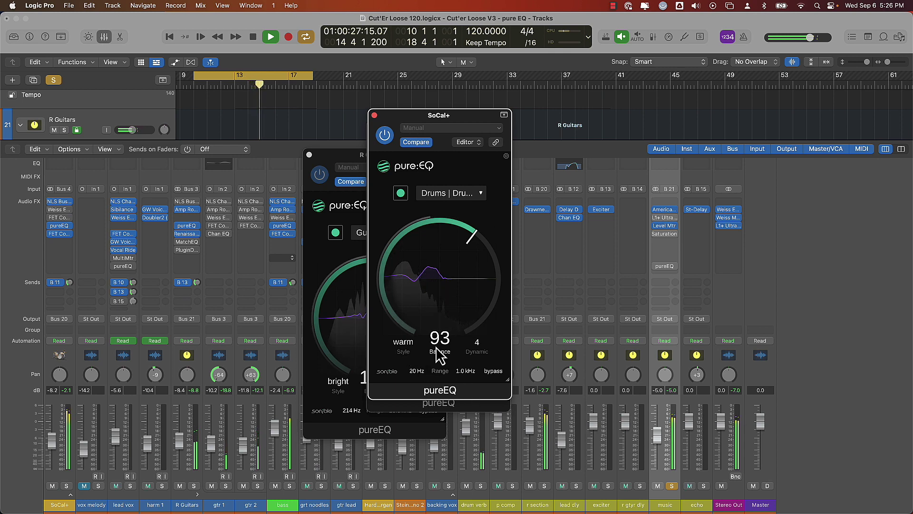
left_click_drag(441, 349, 440, 332)
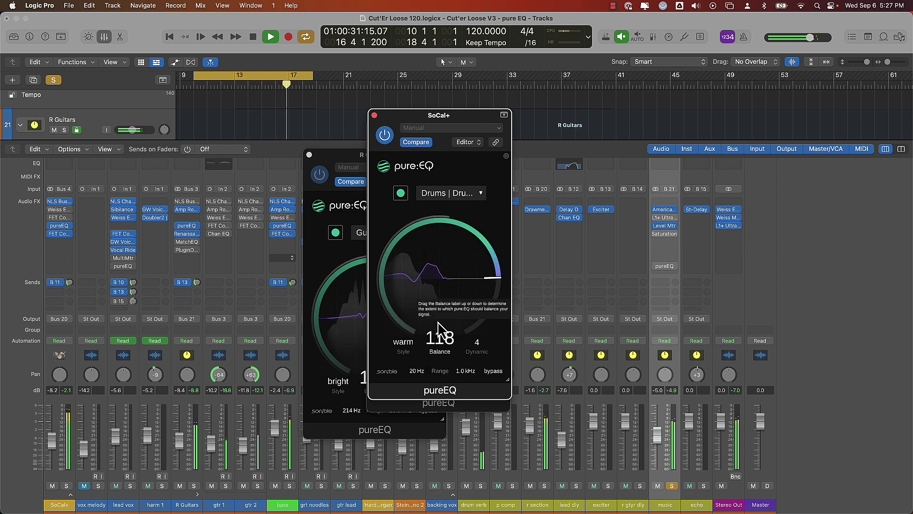
Enable pure:EQ on the music channel, choose the Universal profile, and play the mix so the plug-in learns the signal.
left_click(664, 268)
key("space")
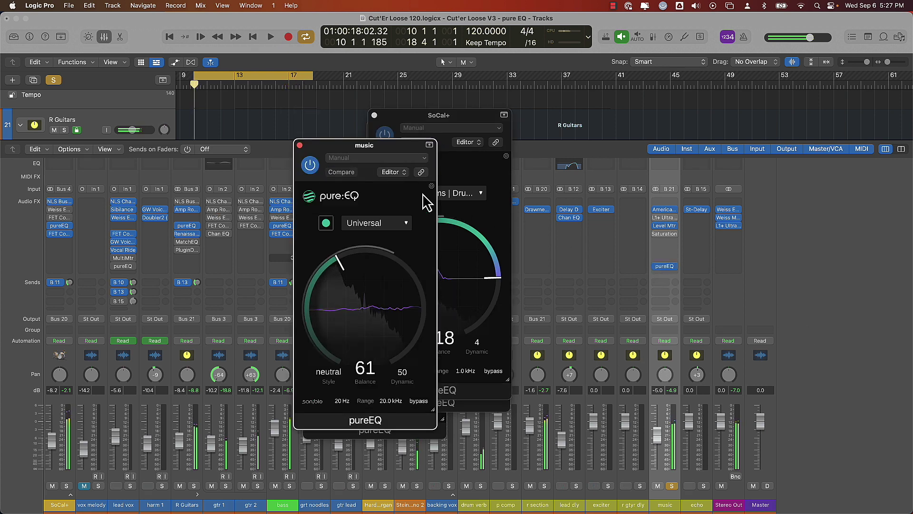
left_click(383, 223)
left_click(373, 243)
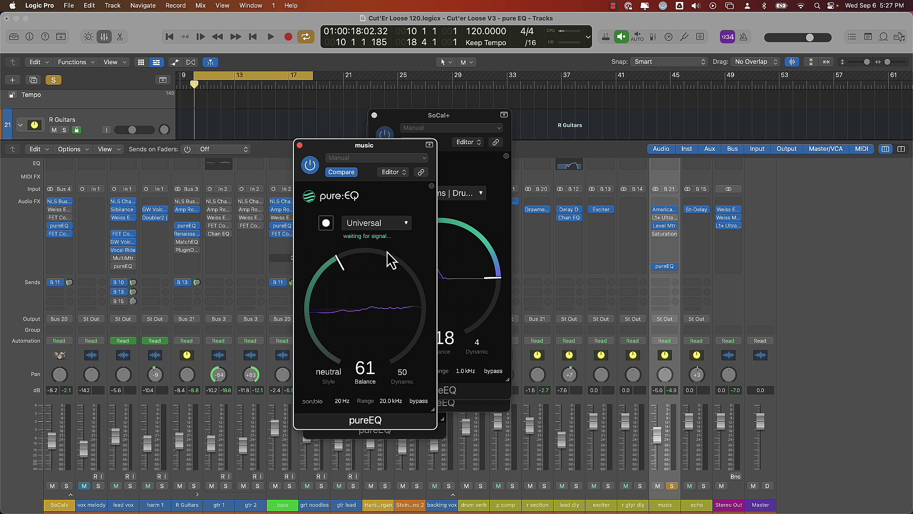
key("space")
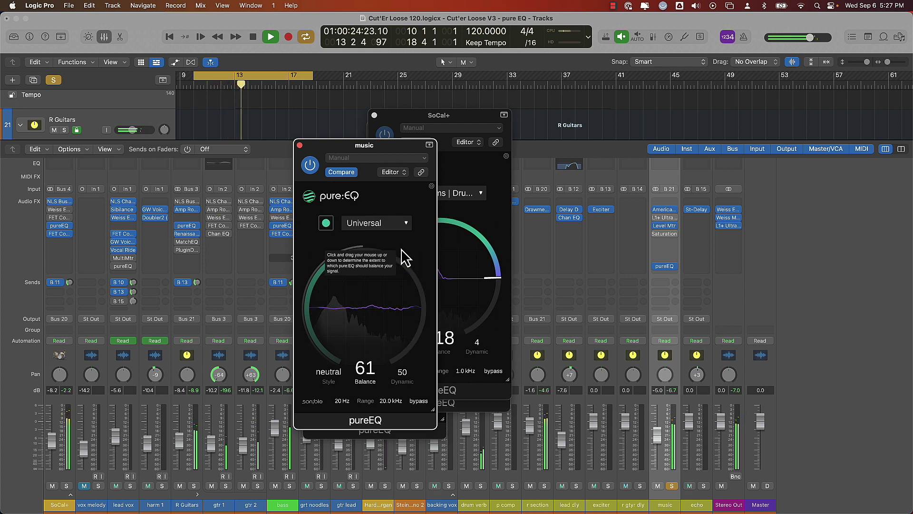
key("space")
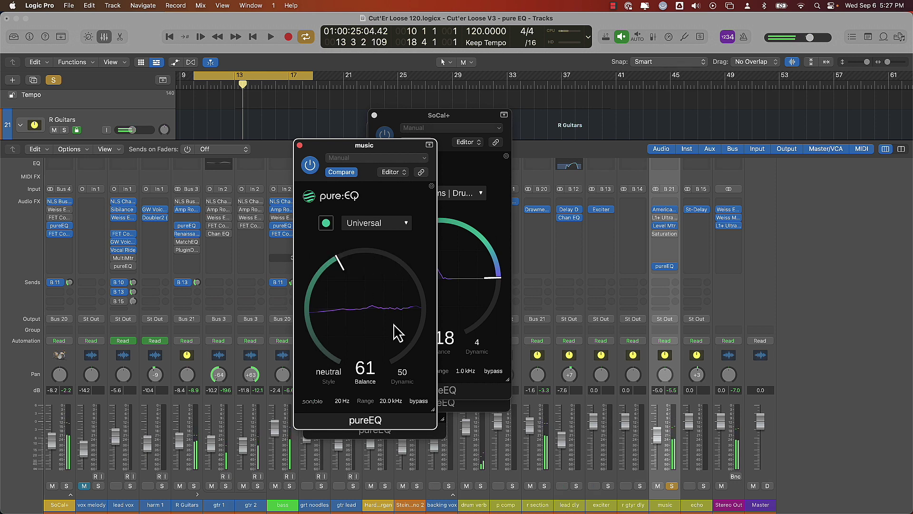
Compare the bright, warm and neutral styles of the music channel's pure:EQ during playback with Balance at 150.
key("space")
left_click(329, 386)
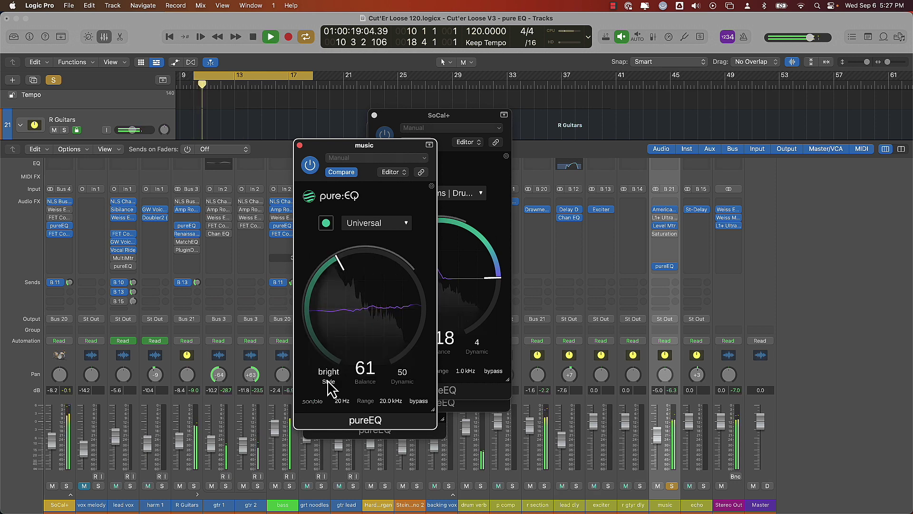
scroll(369, 378, "up", 10)
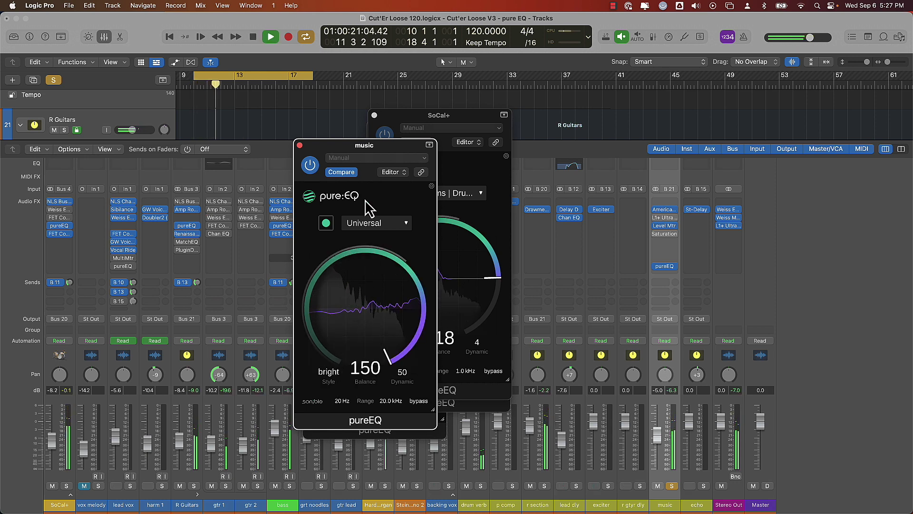
left_click(328, 375)
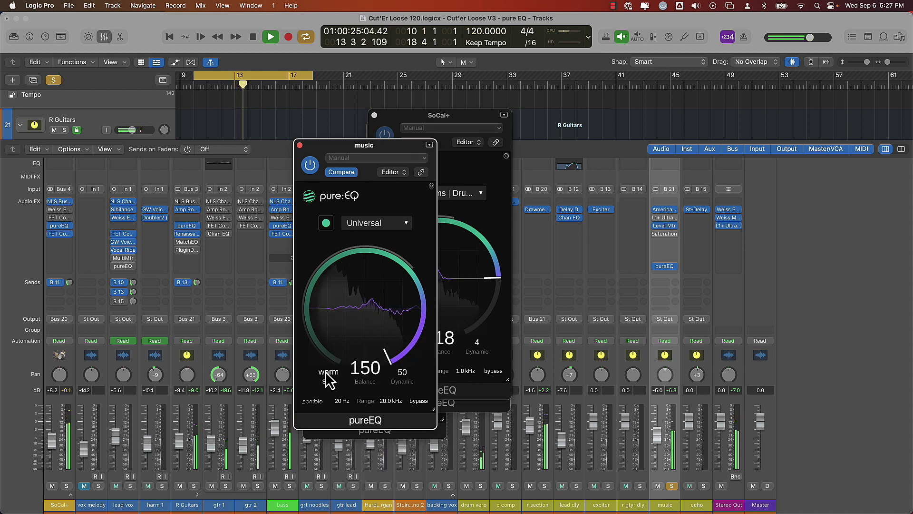
left_click(327, 373)
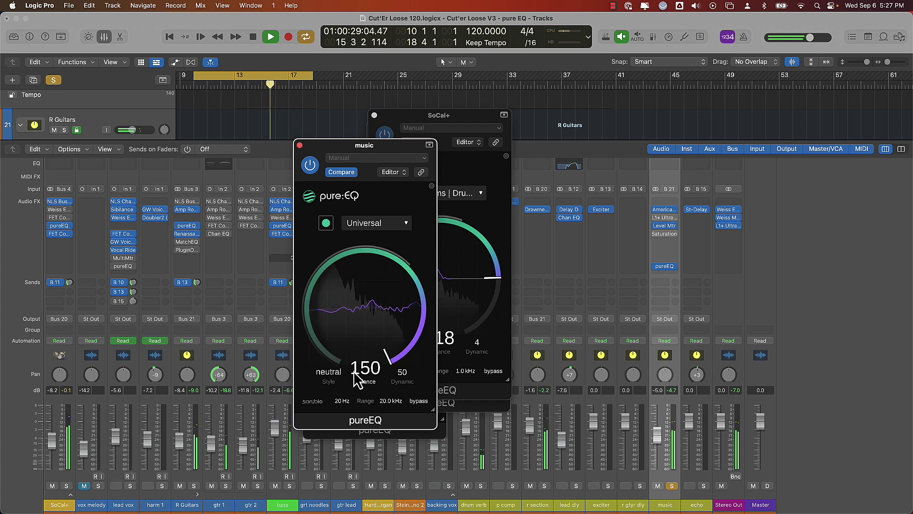
Set the music channel's pure:EQ to warm, Balance 94, Dynamic 100 and an upper range limit of 1.3 kHz, and stop playback.
left_click_drag(372, 380, 366, 412)
left_click(327, 375)
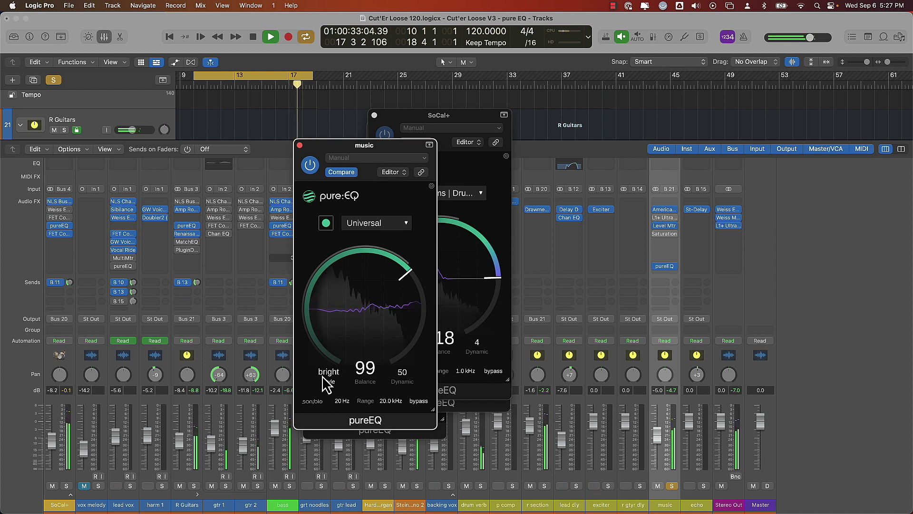
left_click(327, 375)
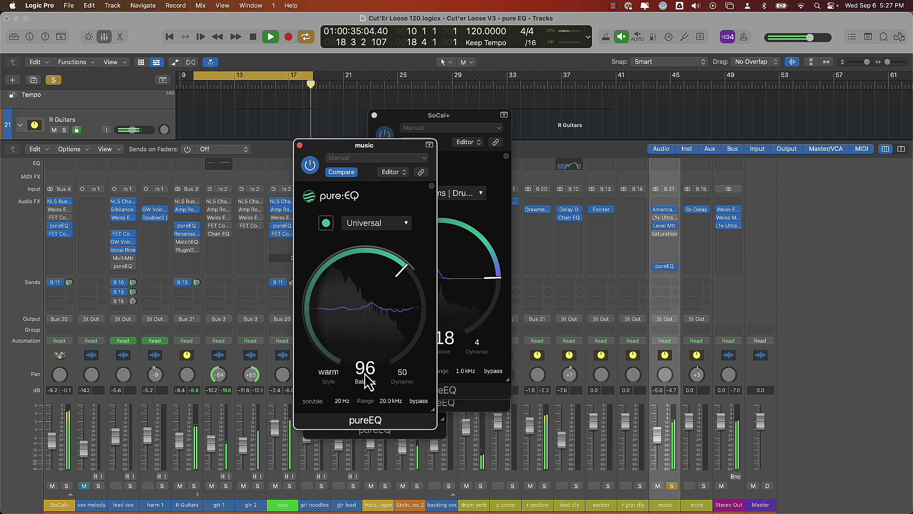
left_click_drag(365, 373, 407, 316)
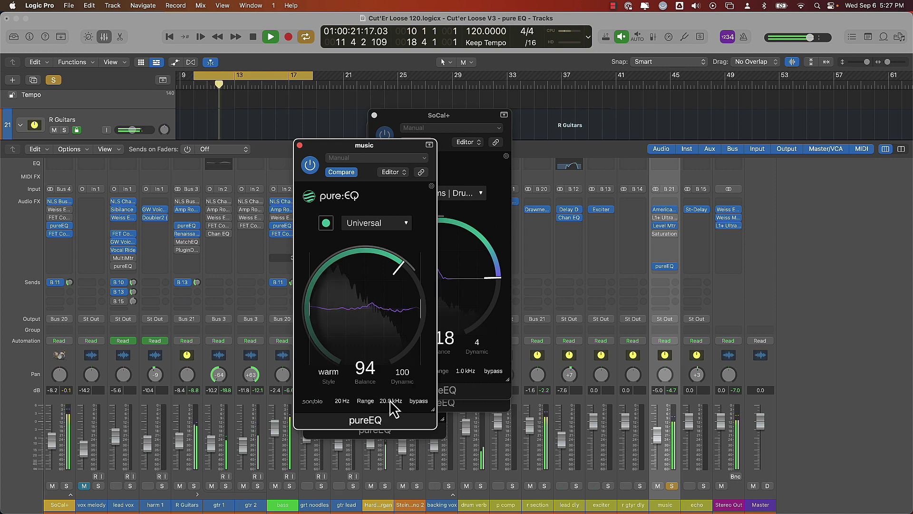
left_click_drag(392, 408, 383, 510)
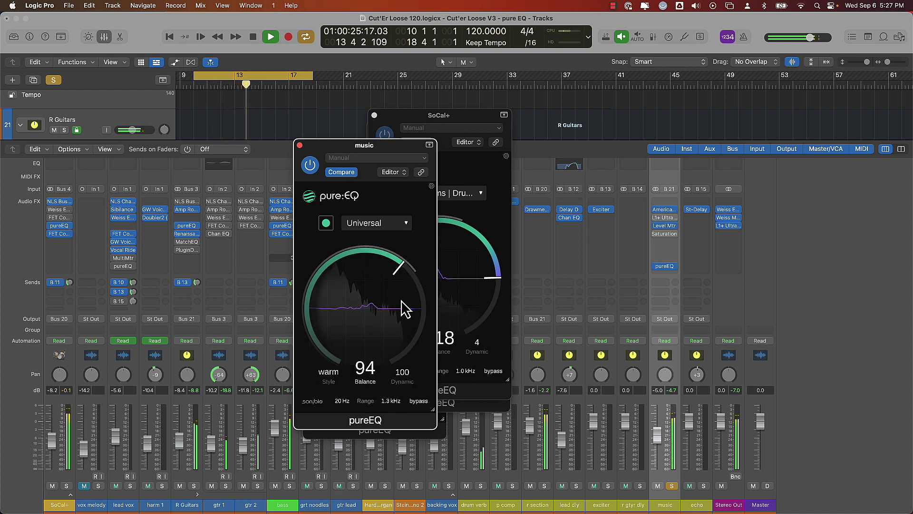
key("space")
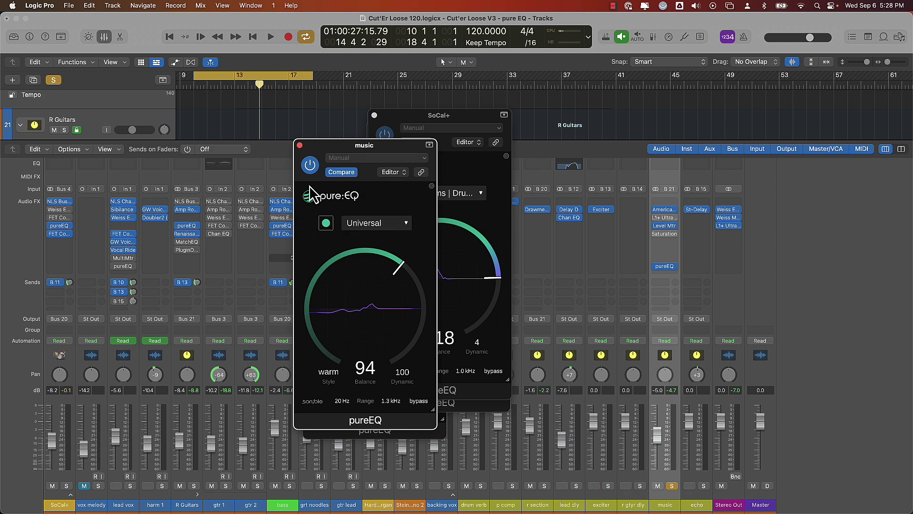
Close the four open pure:EQ windows for the music, SoCal+, R Guitars and bass channels.
left_click(299, 145)
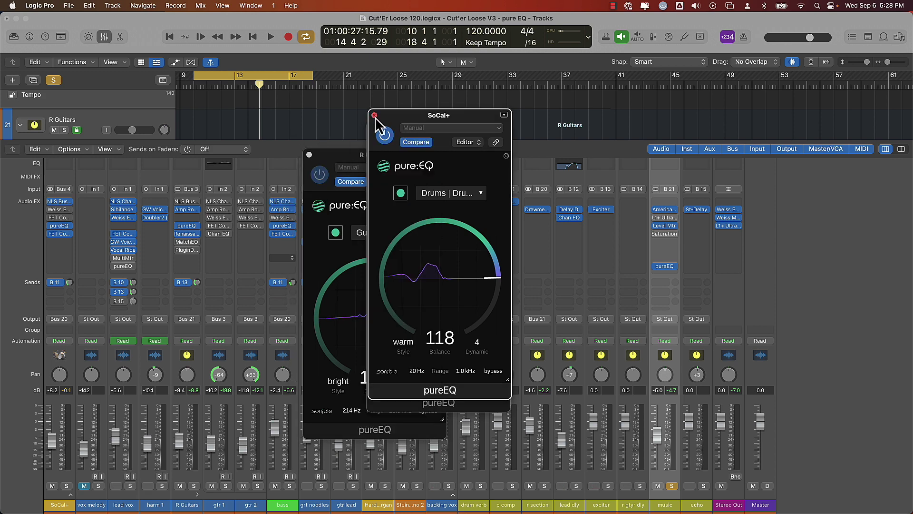
left_click(374, 115)
left_click(310, 155)
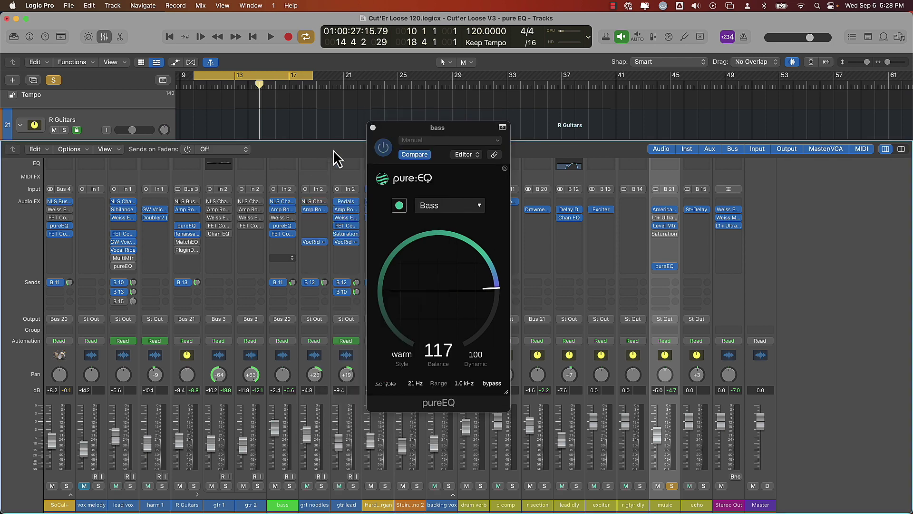
left_click(373, 127)
Switch to Finder, show the Desktop folder's files and move the window clear of the first mixer channels.
mouse_move(60, 509)
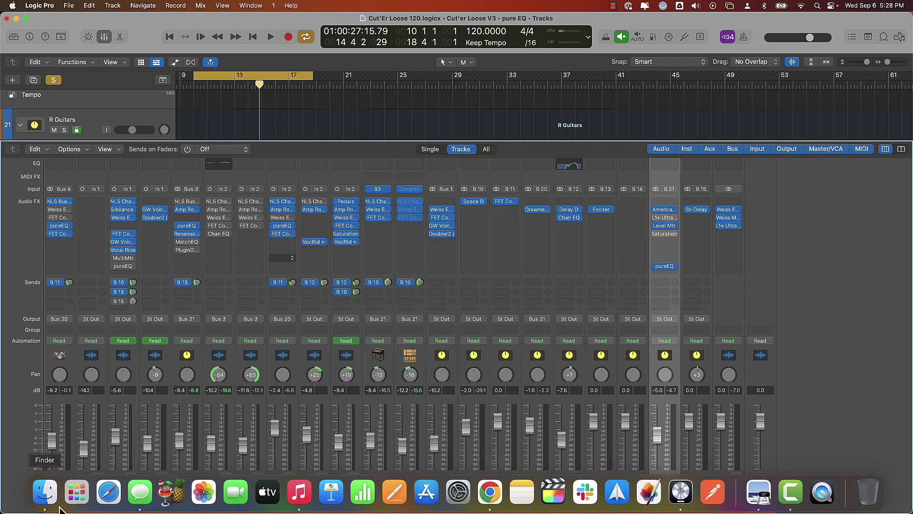
left_click(44, 495)
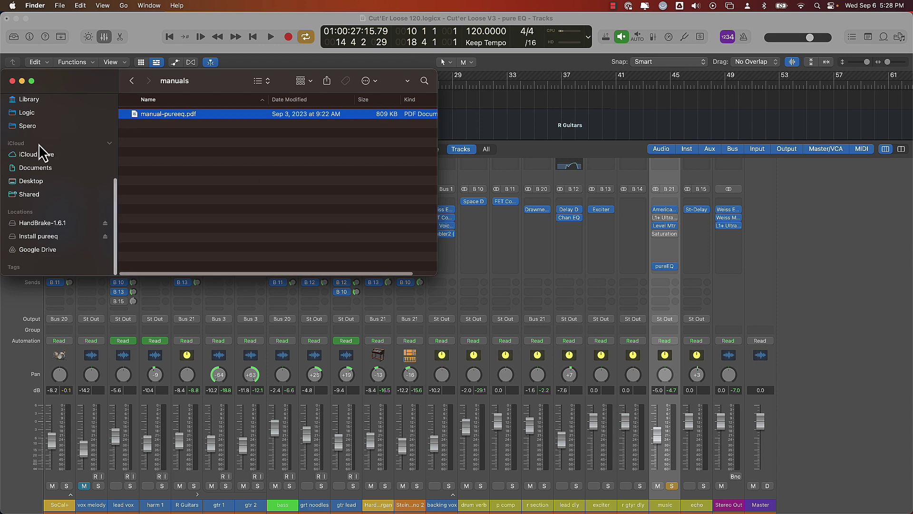
scroll(45, 162, "up", 6)
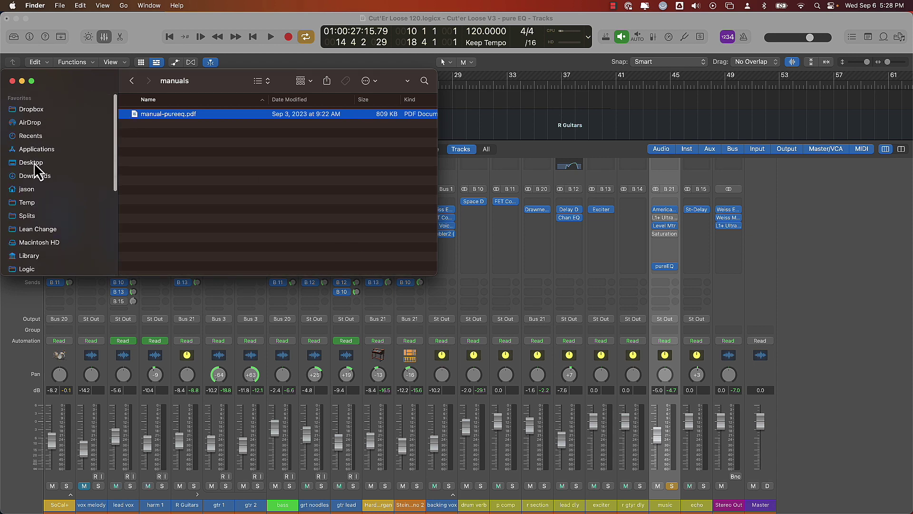
left_click(34, 163)
left_click_drag(101, 87, 535, 227)
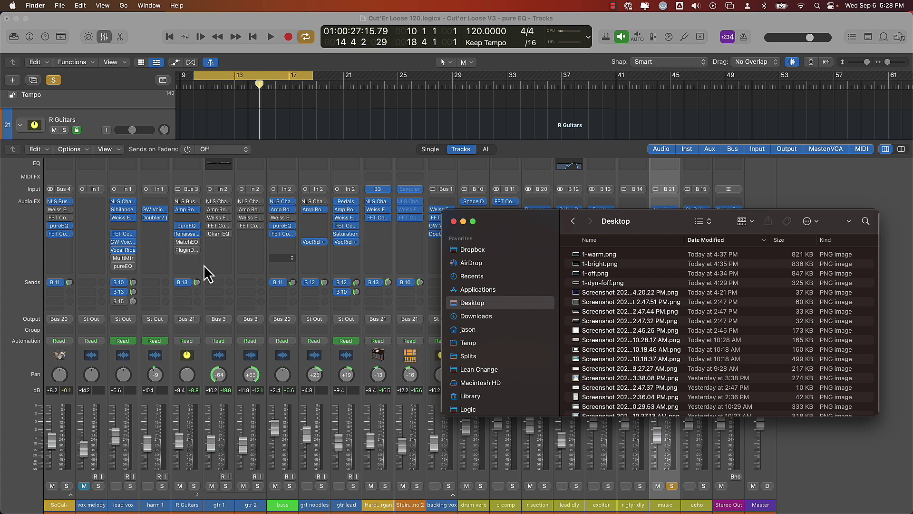
Open the R Guitars channel's Match EQ, move it off its insert slots, and examine its Current, Reference and EQ Curve views.
left_click(187, 242)
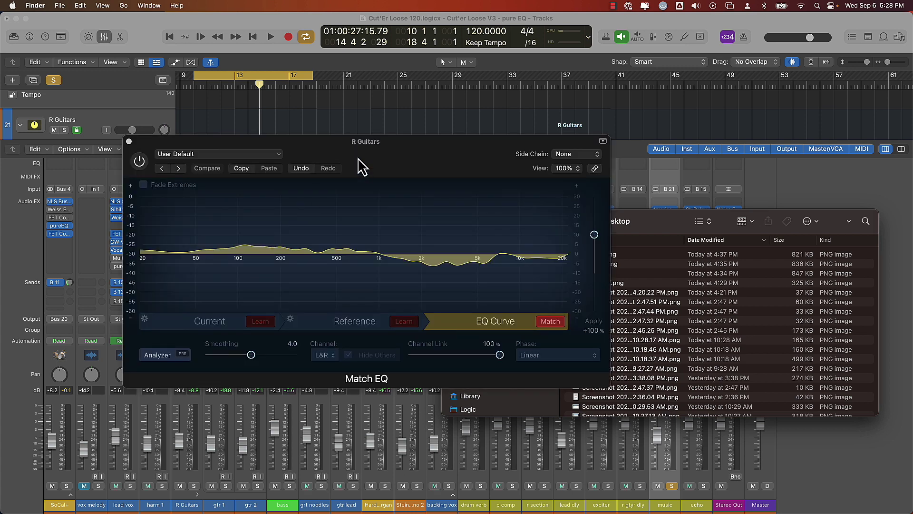
left_click_drag(333, 146, 552, 84)
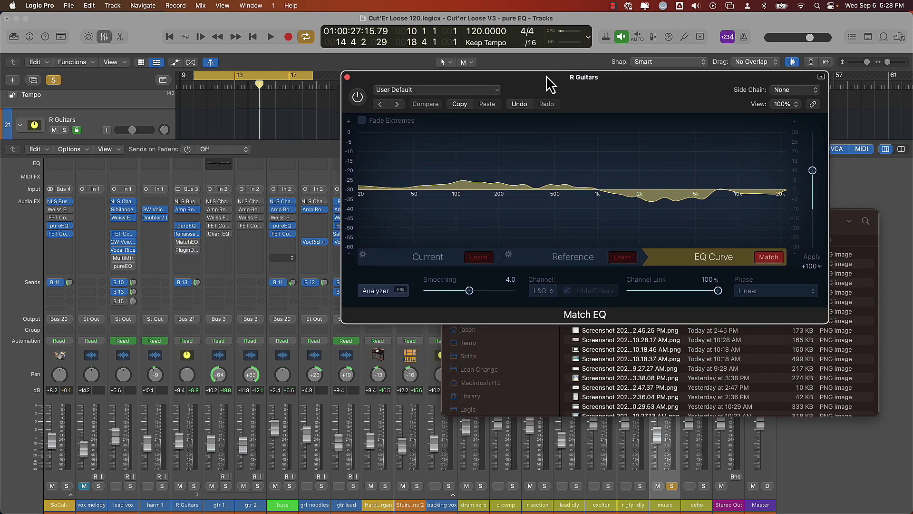
left_click(420, 264)
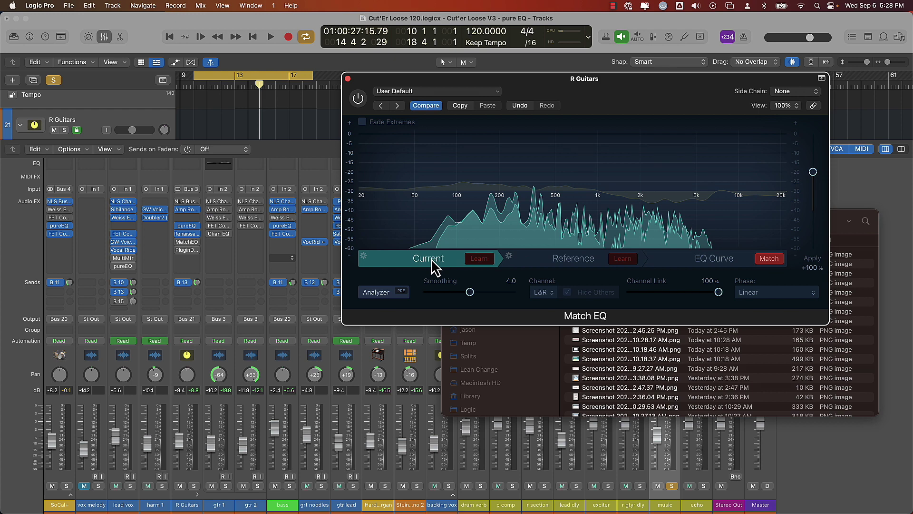
left_click(573, 257)
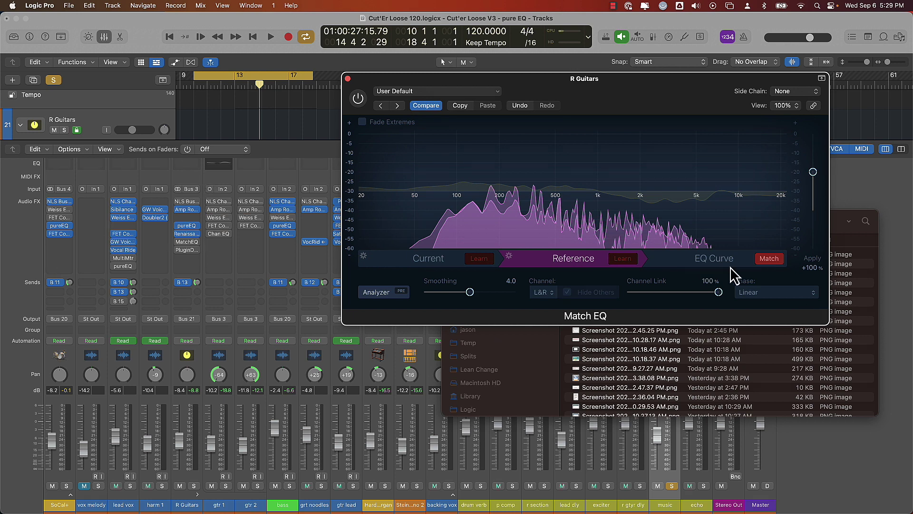
left_click(713, 261)
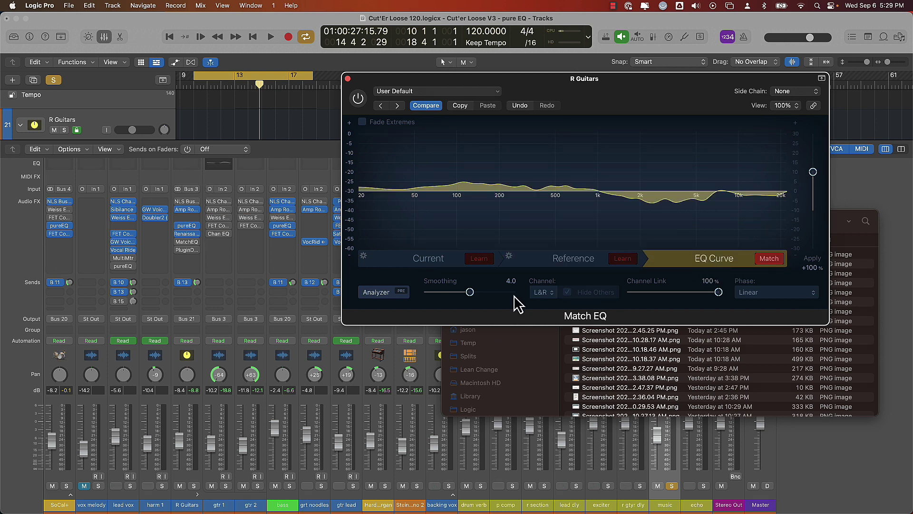
Open 1-off.png, 1-bright.png and 1-warm.png from the Desktop and place the warm image below the bright one to compare EQ curves.
left_click(636, 388)
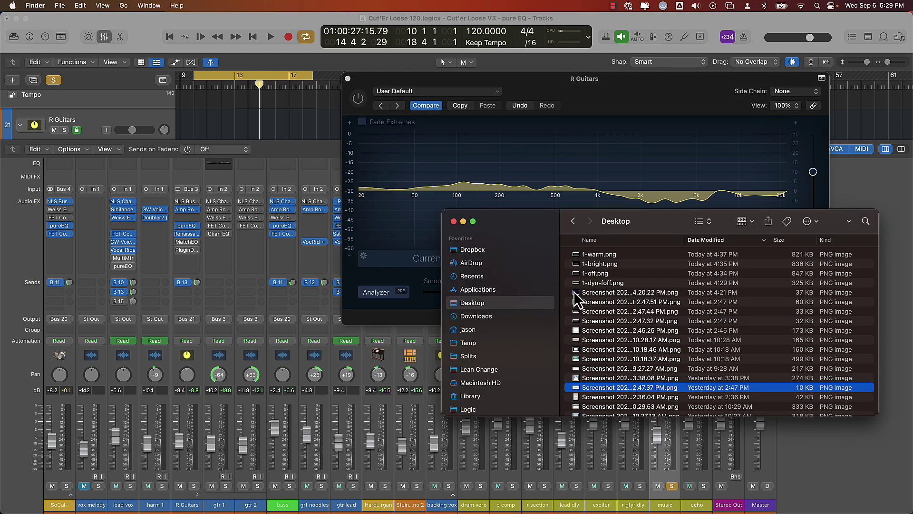
double_click(597, 274)
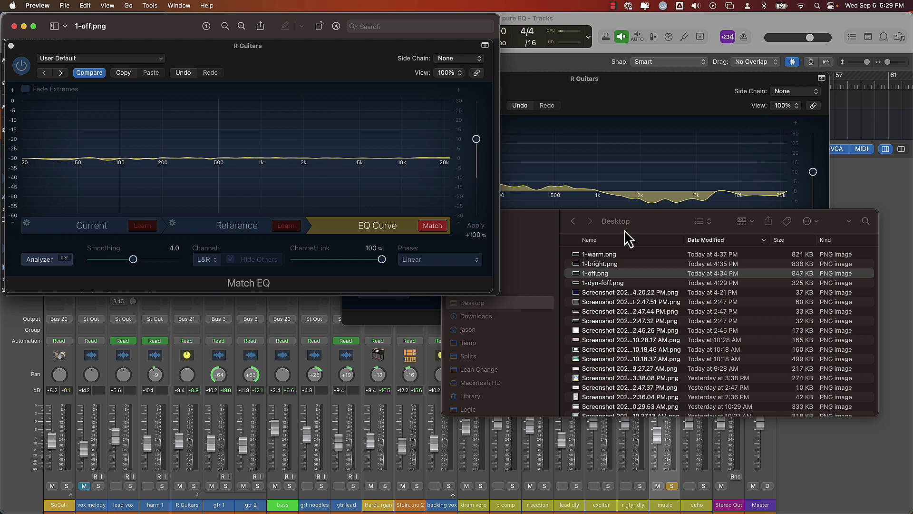
double_click(602, 265)
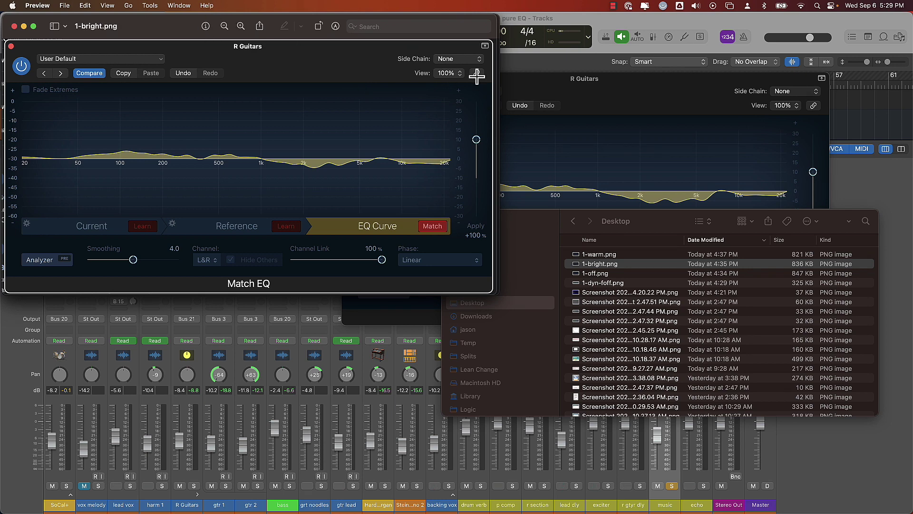
mouse_move(145, 25)
left_mouse_down()
mouse_move(293, 27)
mouse_move(155, 22)
left_mouse_up()
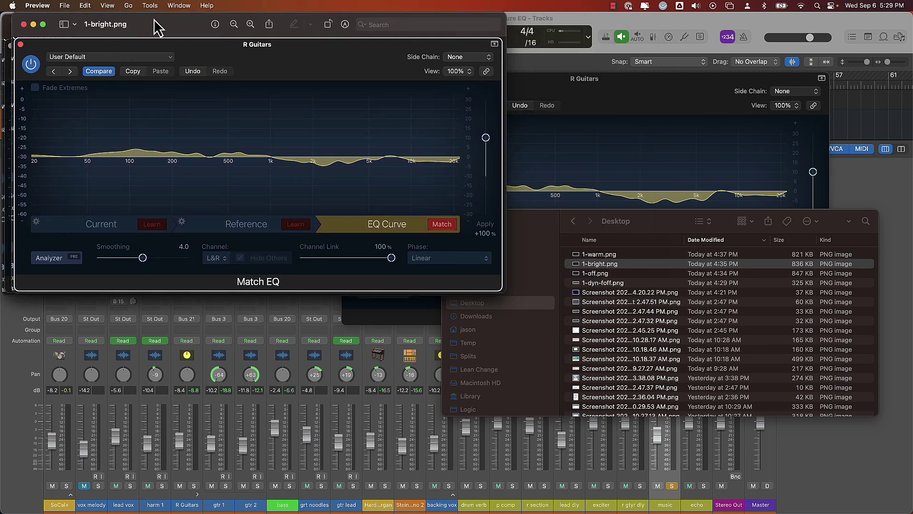
left_click(603, 256)
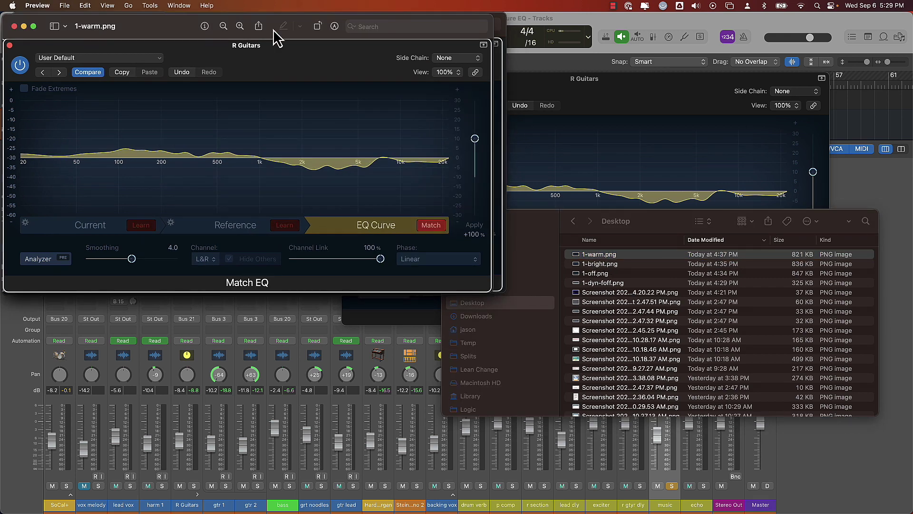
left_click_drag(118, 24, 187, 195)
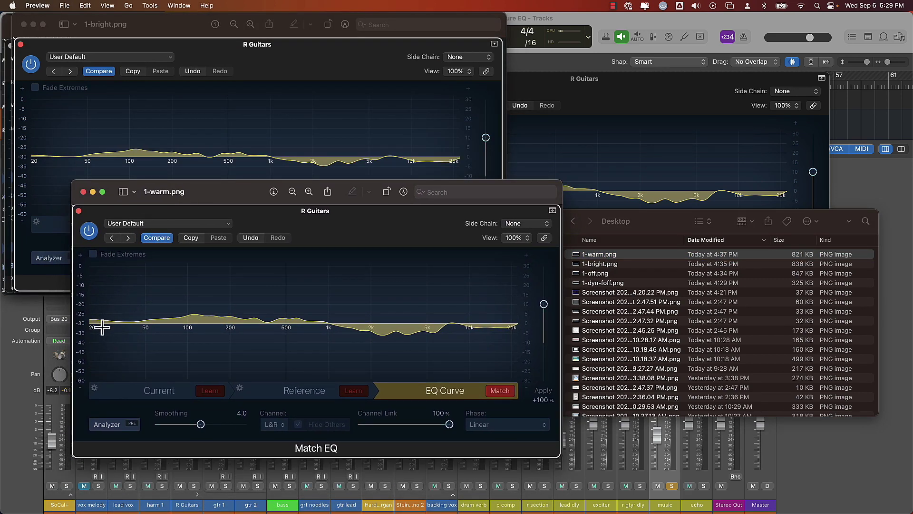